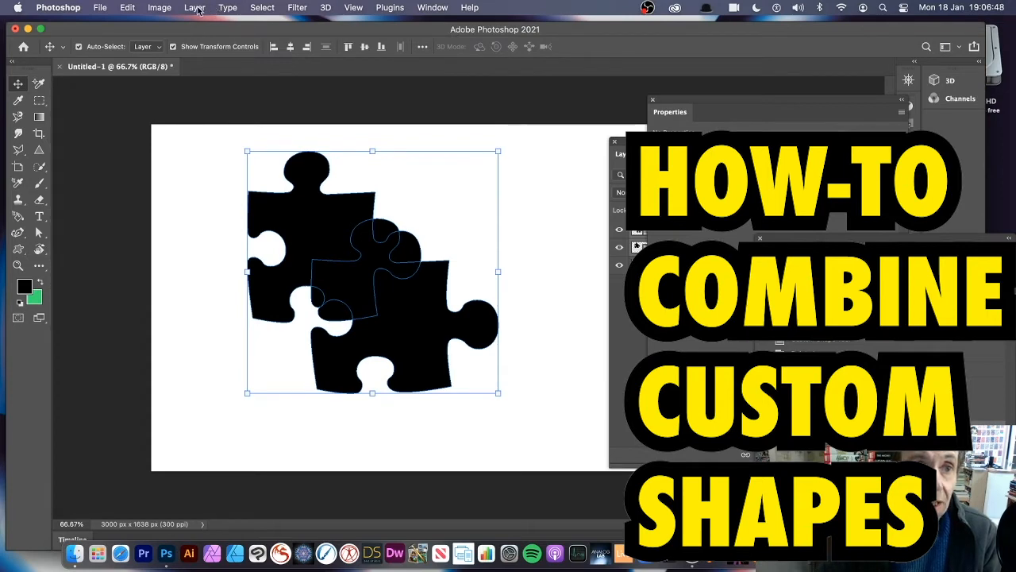
Unite the two selected overlapping puzzle shapes and delete the combined shape from the canvas.
left_click(197, 9)
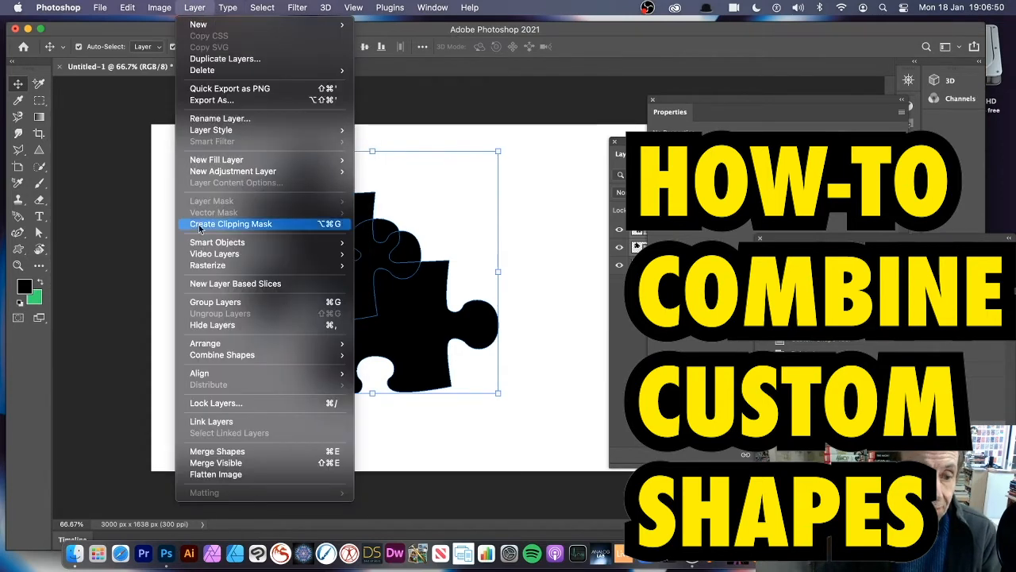
mouse_move(219, 360)
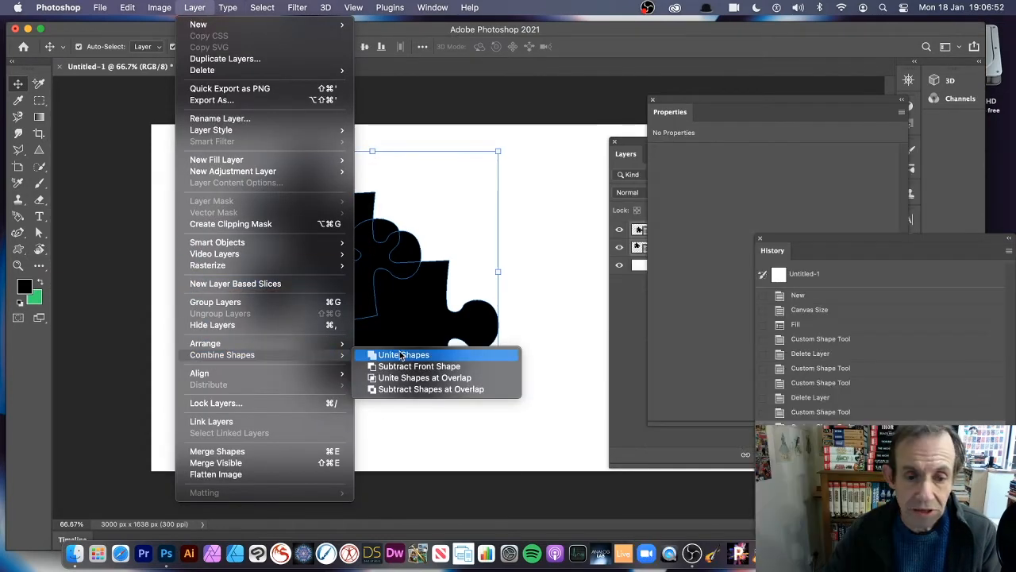
left_click(403, 357)
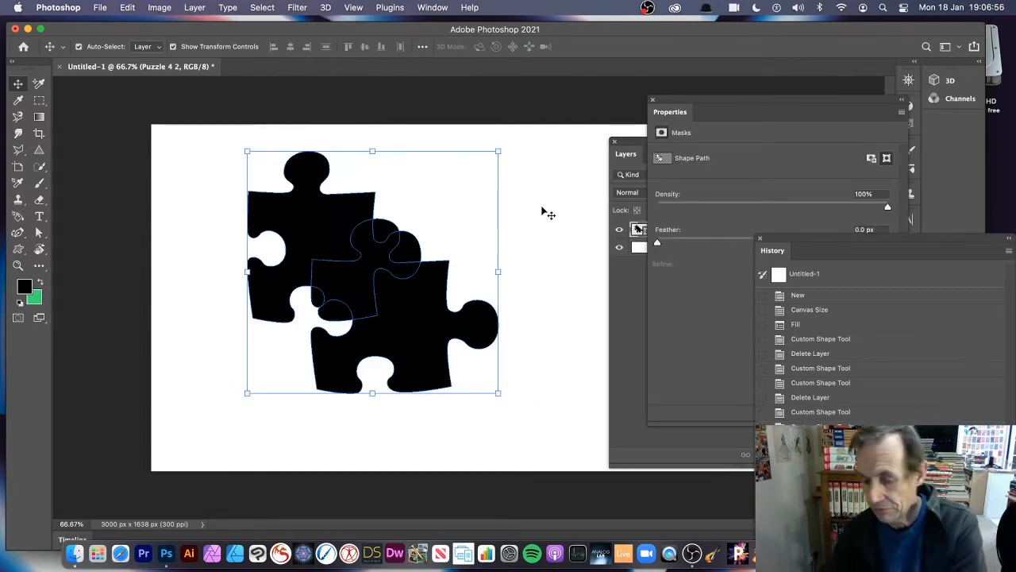
key("Delete")
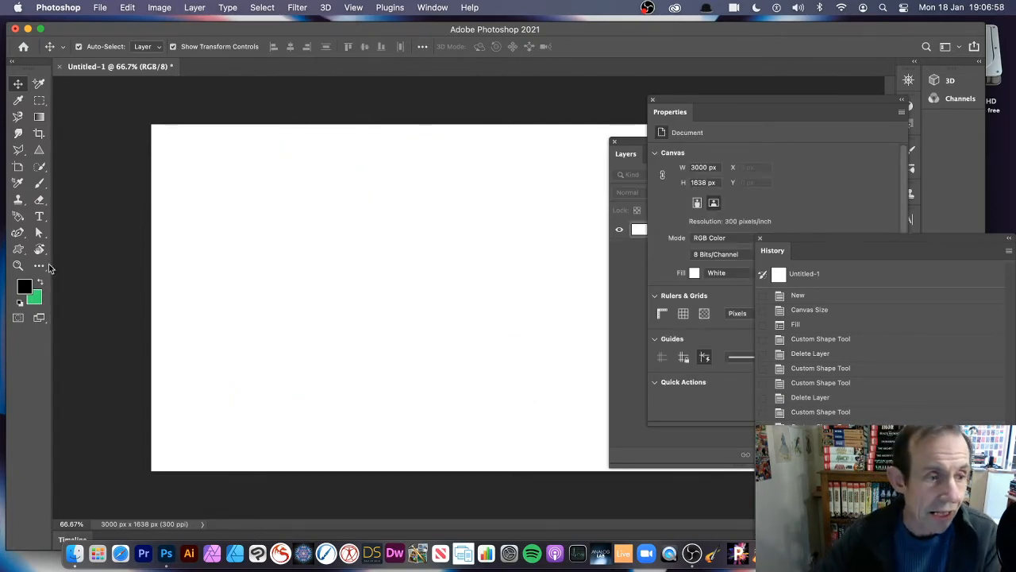
Activate the Custom Shape tool and keep its drawing mode set to Shape.
left_click(18, 251)
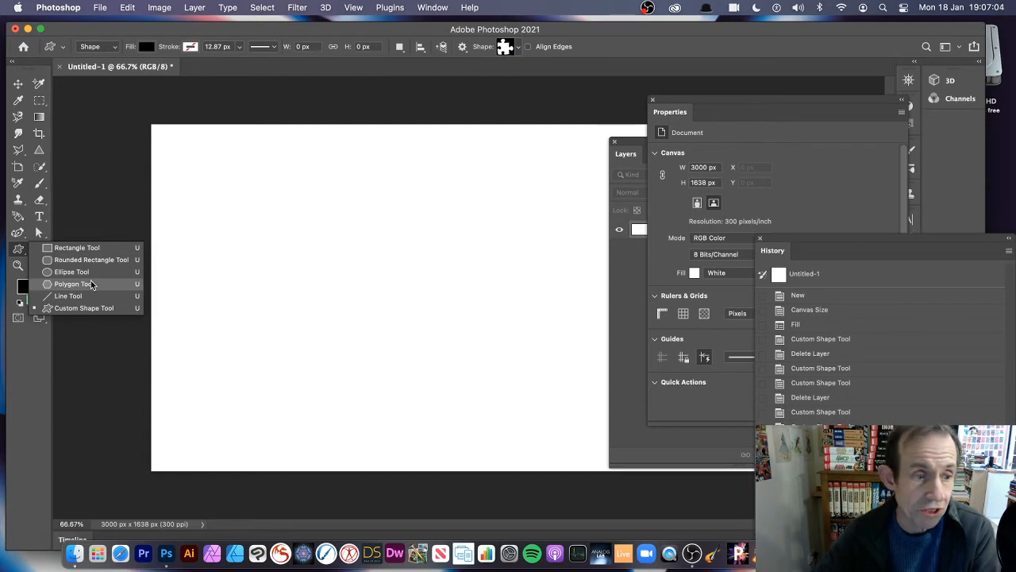
left_click(92, 313)
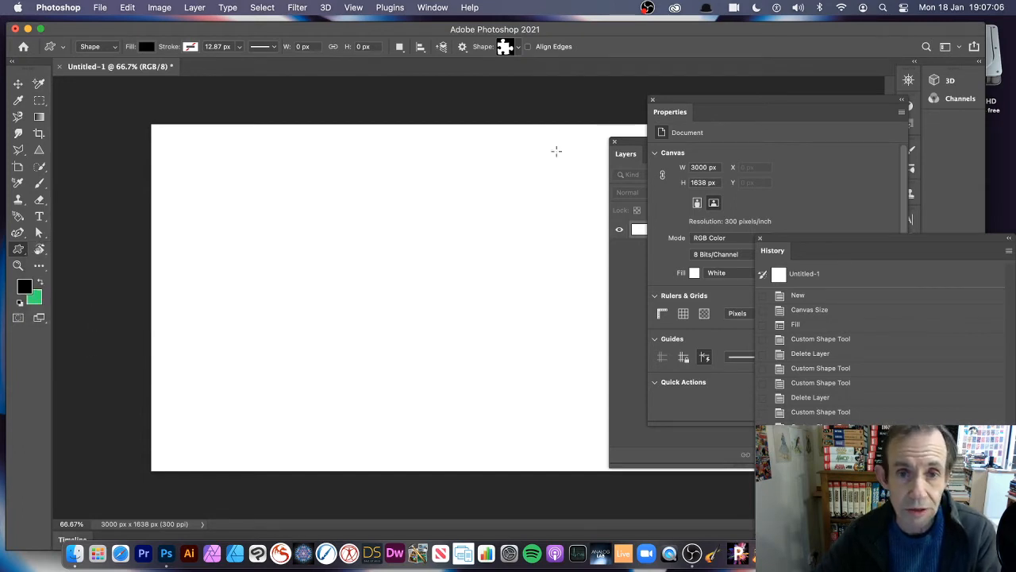
left_click(109, 47)
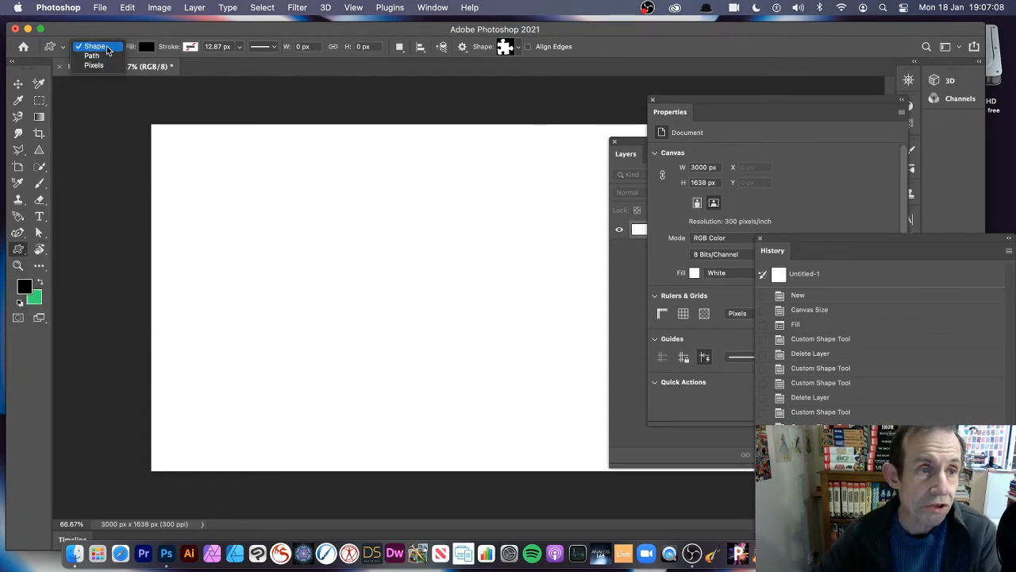
left_click(132, 42)
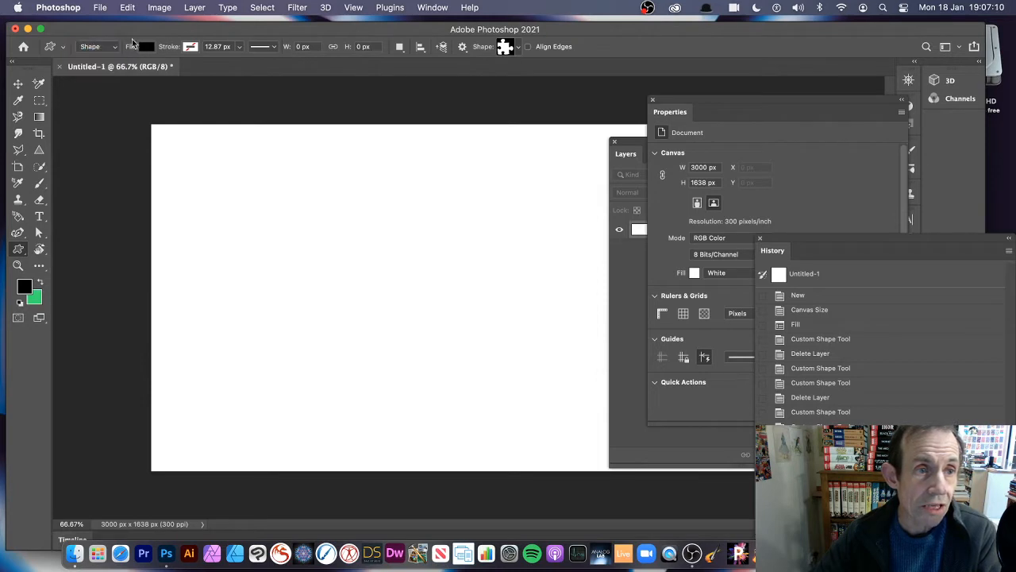
Look through the available custom shape groups and the command for loading Legacy Shapes and More.
left_click(519, 47)
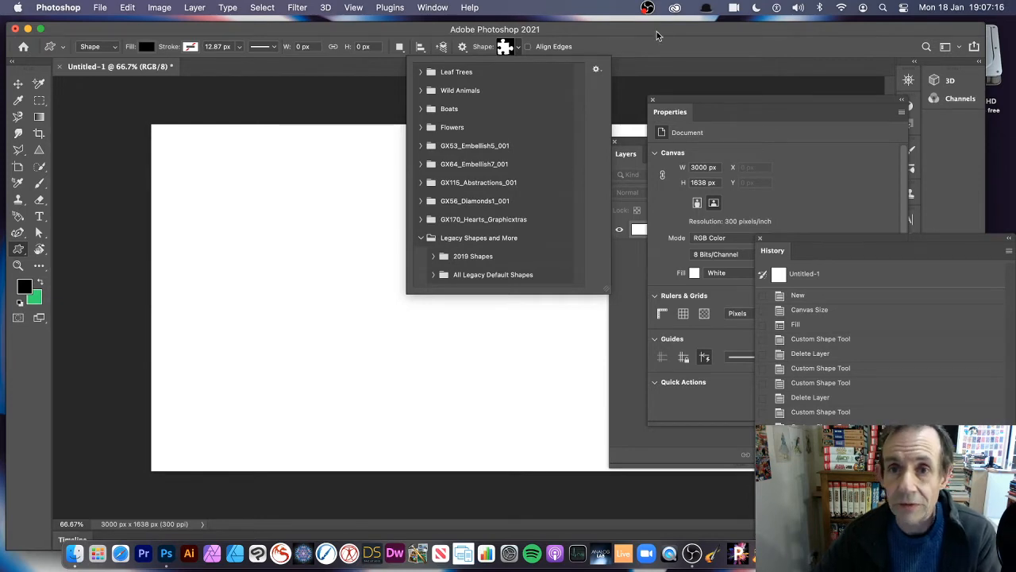
left_click(491, 8)
left_click(432, 8)
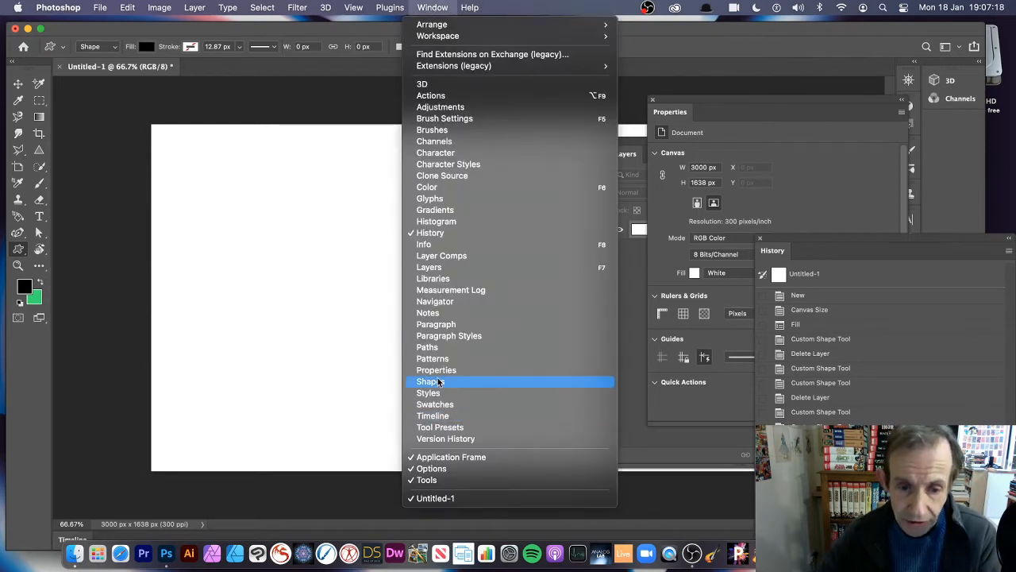
left_click(436, 382)
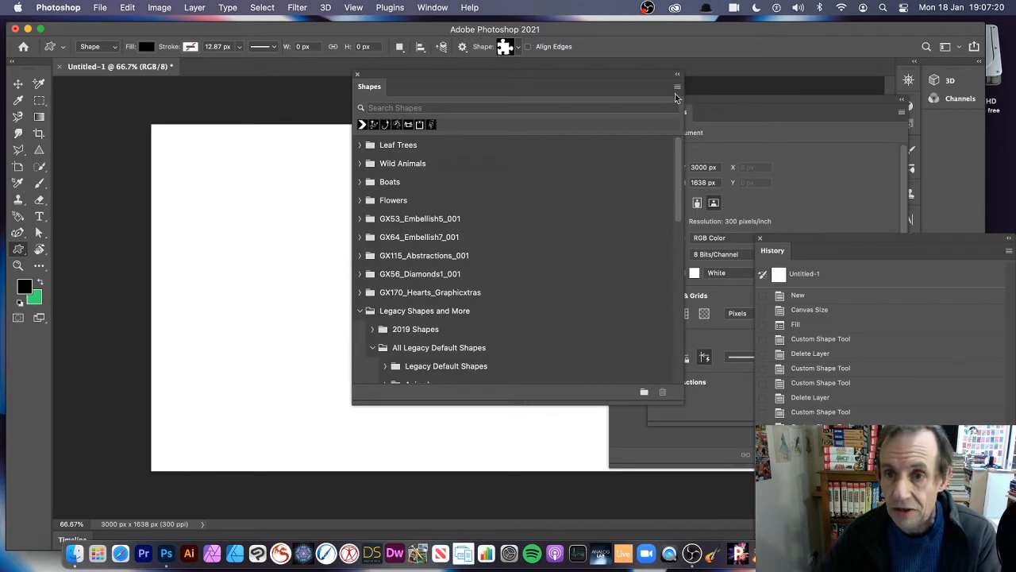
left_click(677, 89)
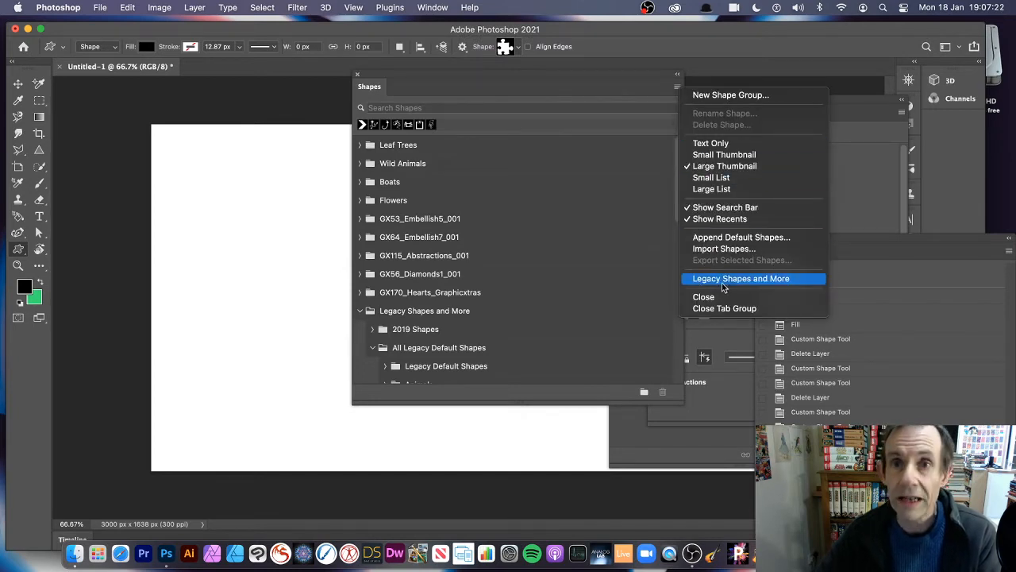
left_click(359, 75)
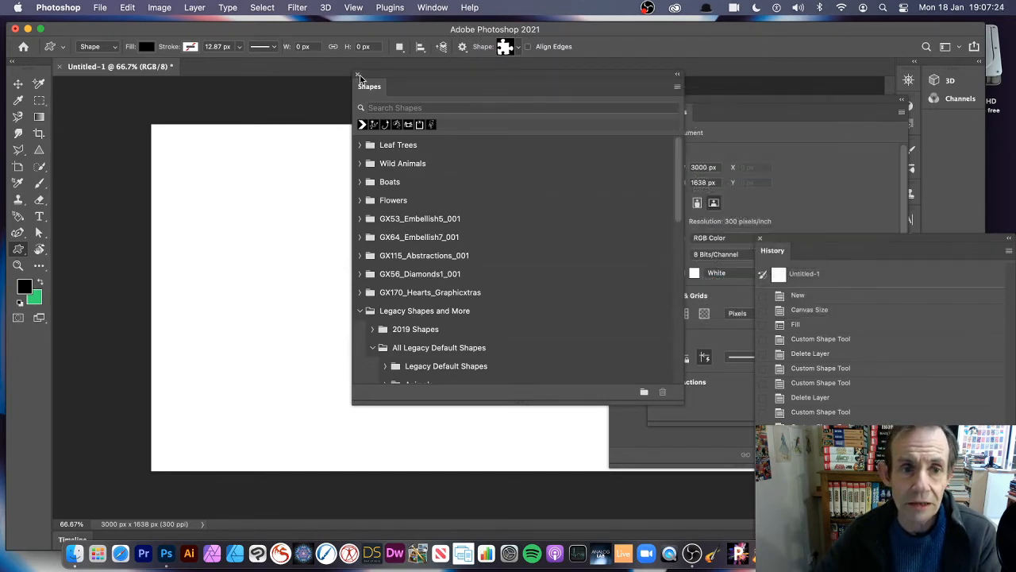
left_click(359, 74)
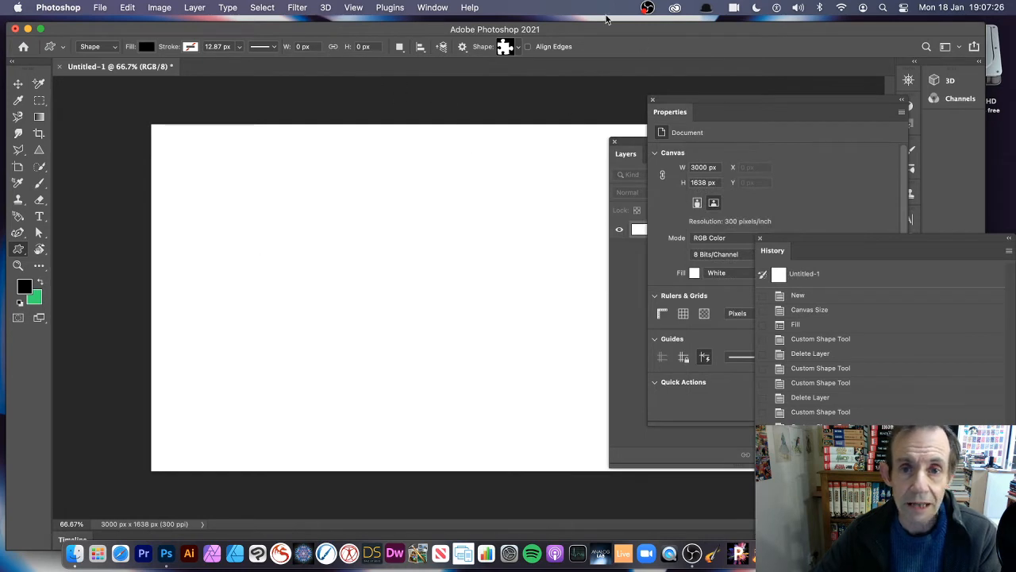
Draw two overlapping black puzzle pieces, the upper one about 896 × 785 px and the lower one about 907 × 829 px.
left_click_drag(271, 157, 458, 317)
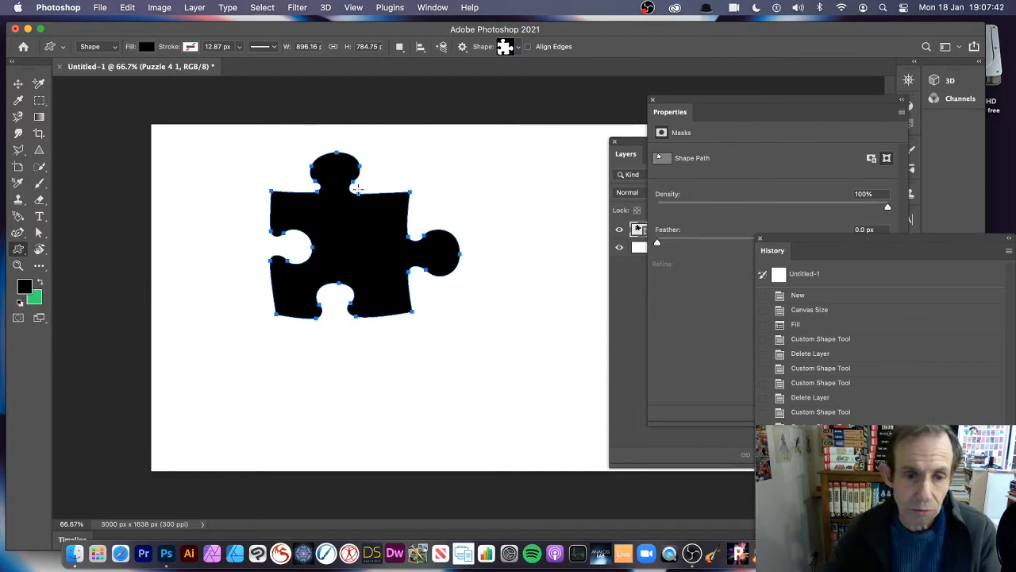
left_click_drag(333, 213, 526, 390)
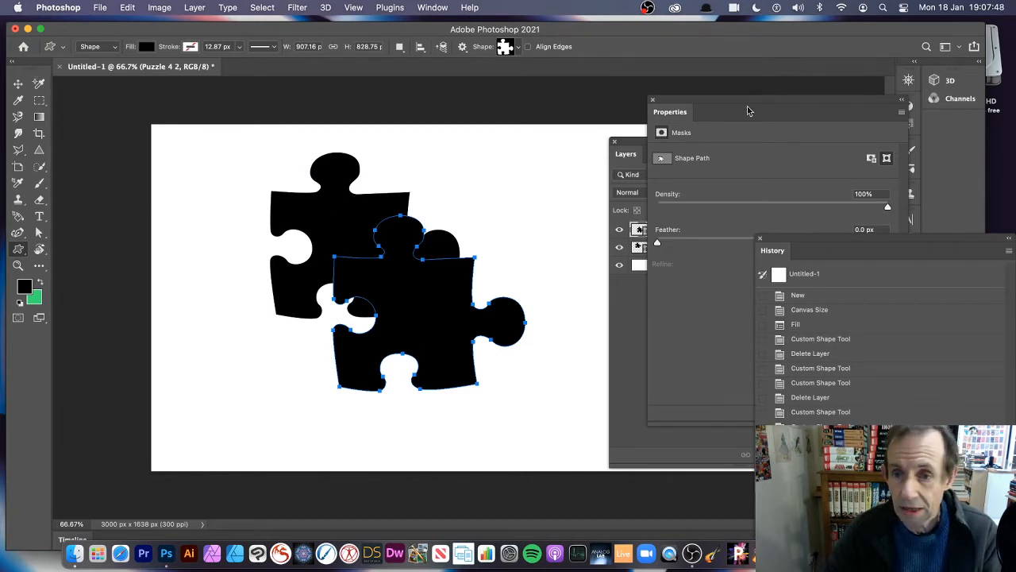
Switch to the Move tool and select both puzzle shape layers, Puzzle 4 1 and Puzzle 4 2, together.
left_click(638, 145)
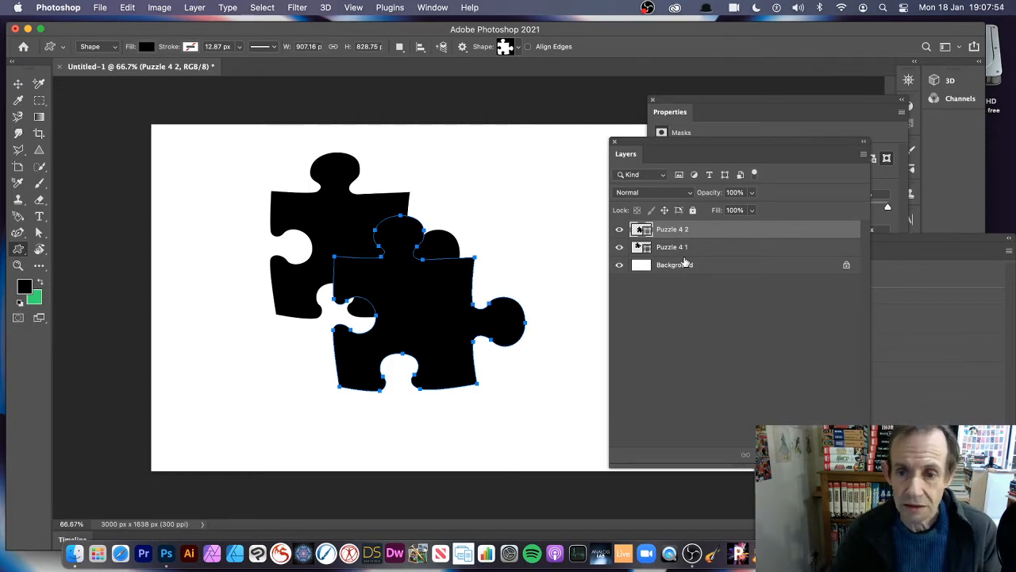
left_click(18, 86)
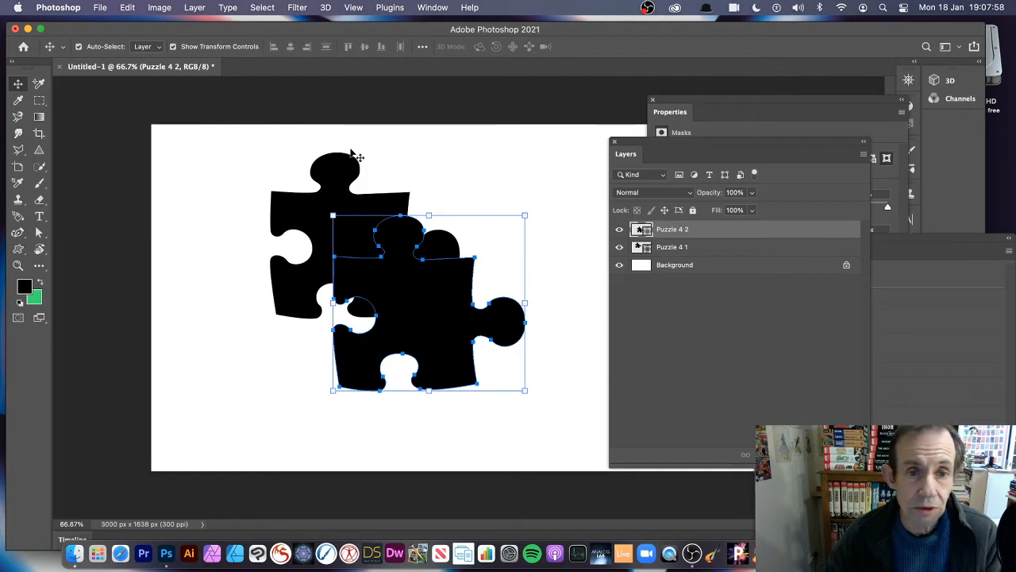
left_click_drag(228, 127, 560, 423)
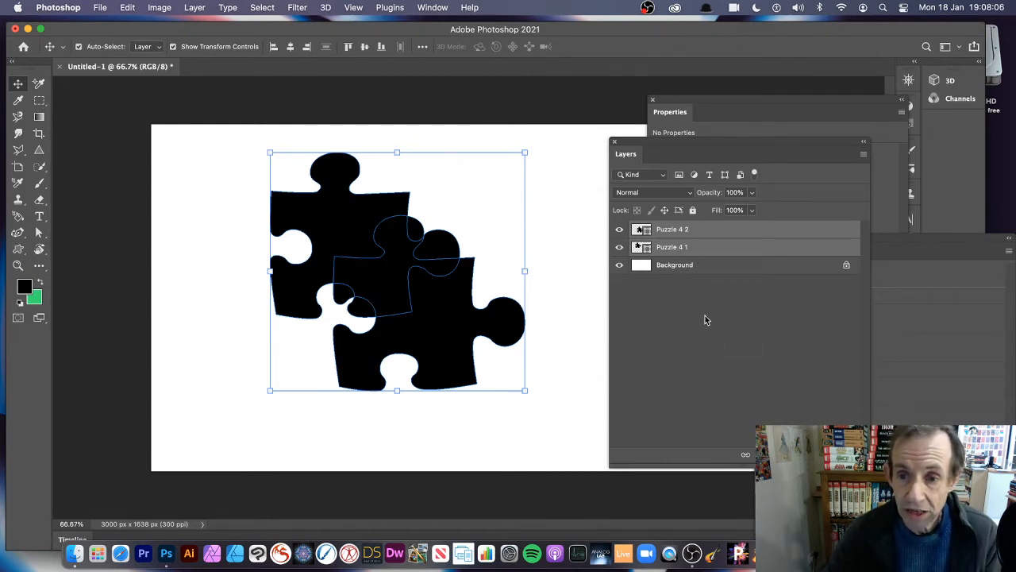
left_click(431, 10)
left_click(734, 236)
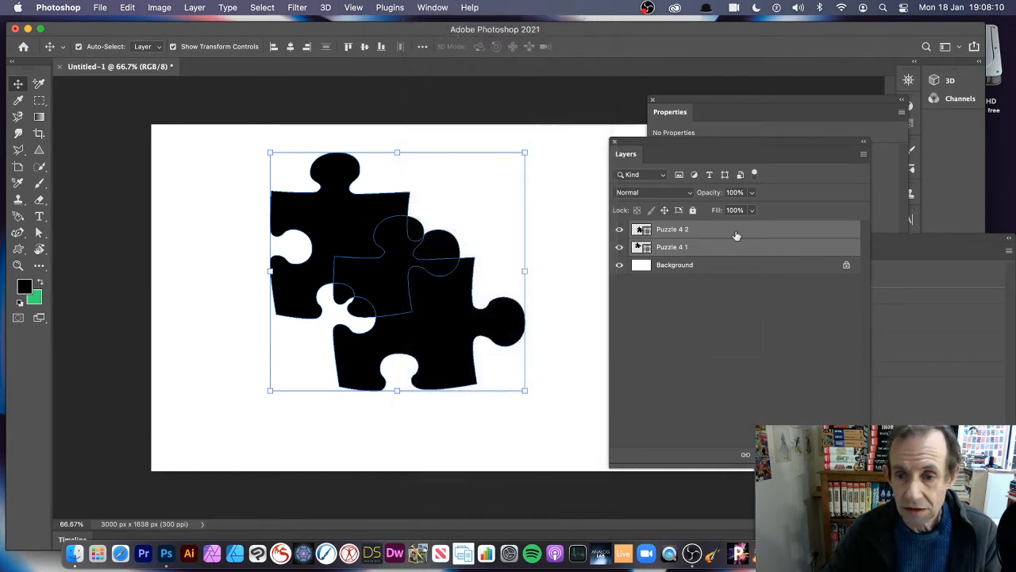
left_click(718, 306)
left_click(690, 234)
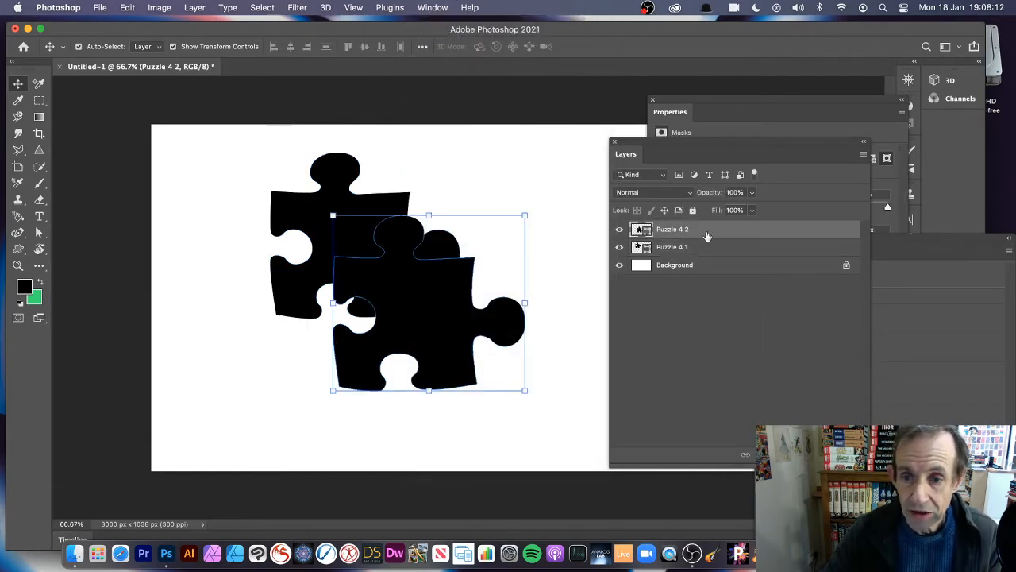
left_click(687, 249, "shift")
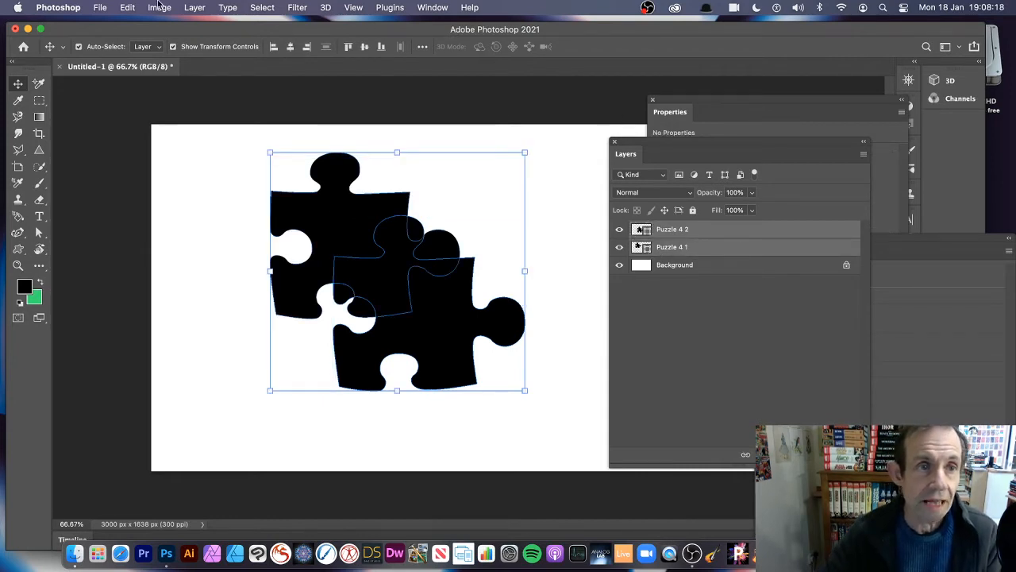
Try combining the two selected puzzle shapes with Unite Shapes and undo the combination.
left_click(195, 8)
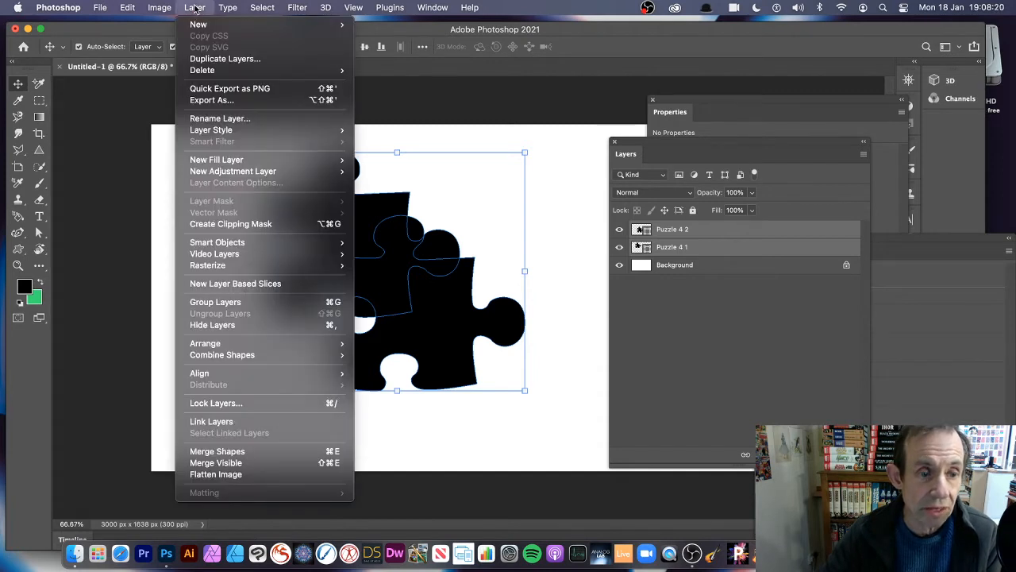
mouse_move(220, 357)
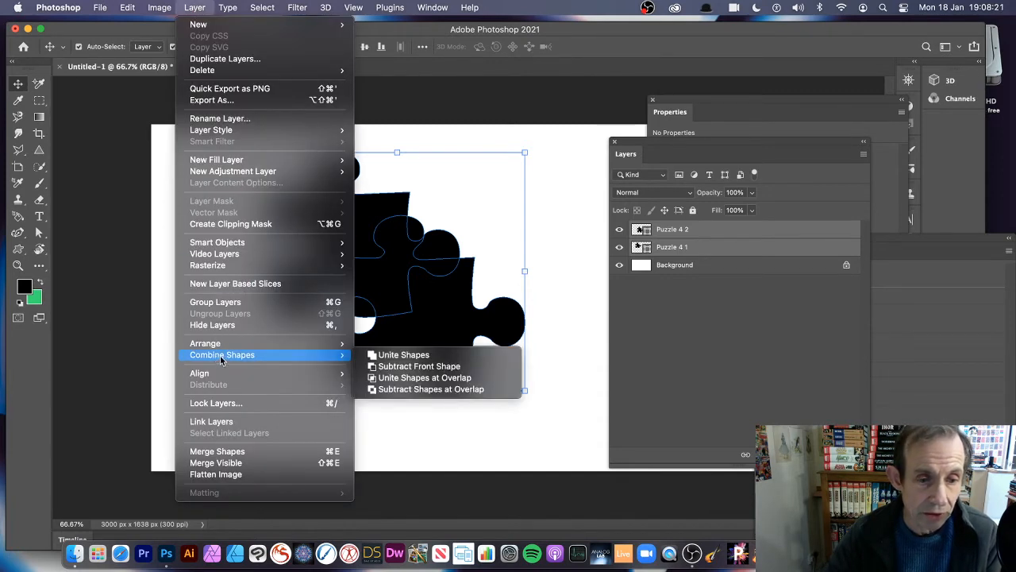
left_click(408, 359)
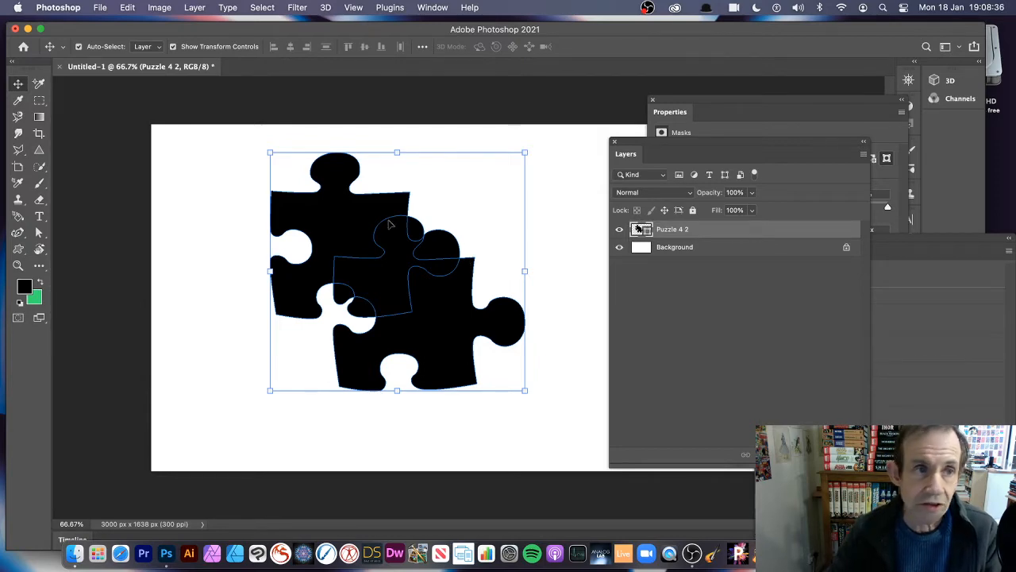
left_click(130, 8)
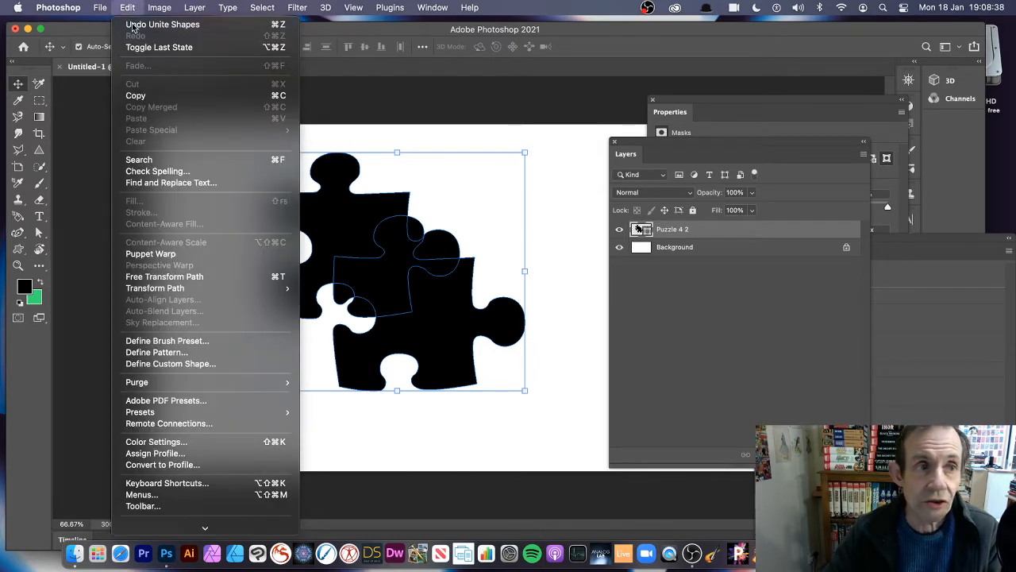
left_click(133, 25)
Try cutting the front puzzle piece out of the one behind with Subtract Front Shape and undo it.
left_click(195, 7)
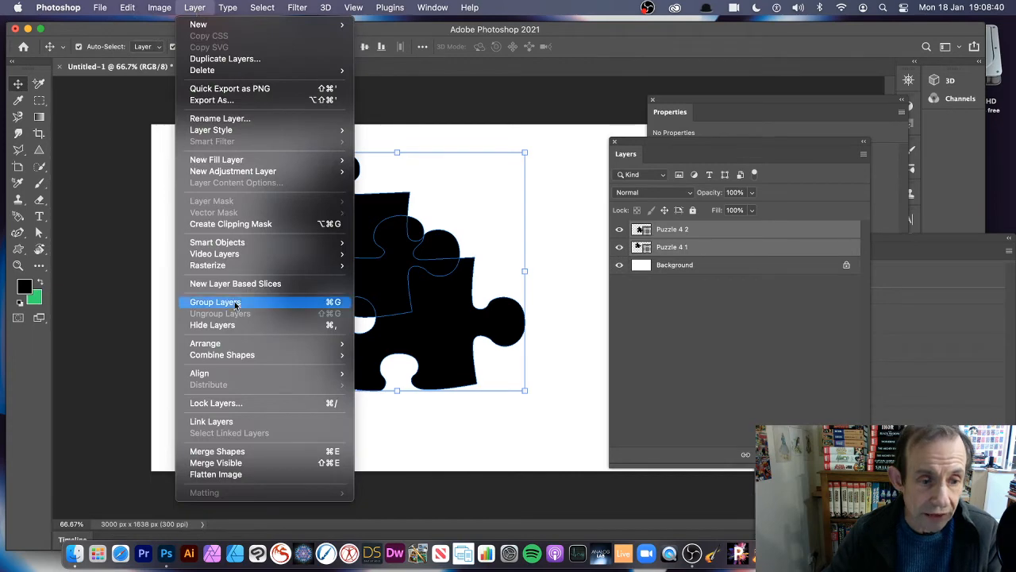
mouse_move(238, 355)
left_click(408, 367)
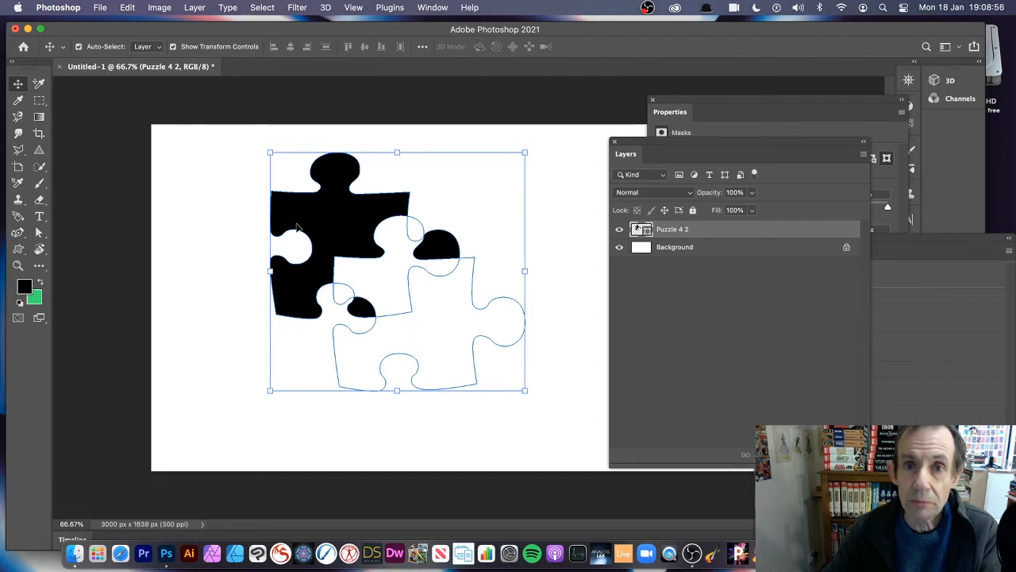
left_click(130, 7)
Try reducing the two puzzle pieces to their common area with Unite Shapes at Overlap and undo it.
left_click(195, 8)
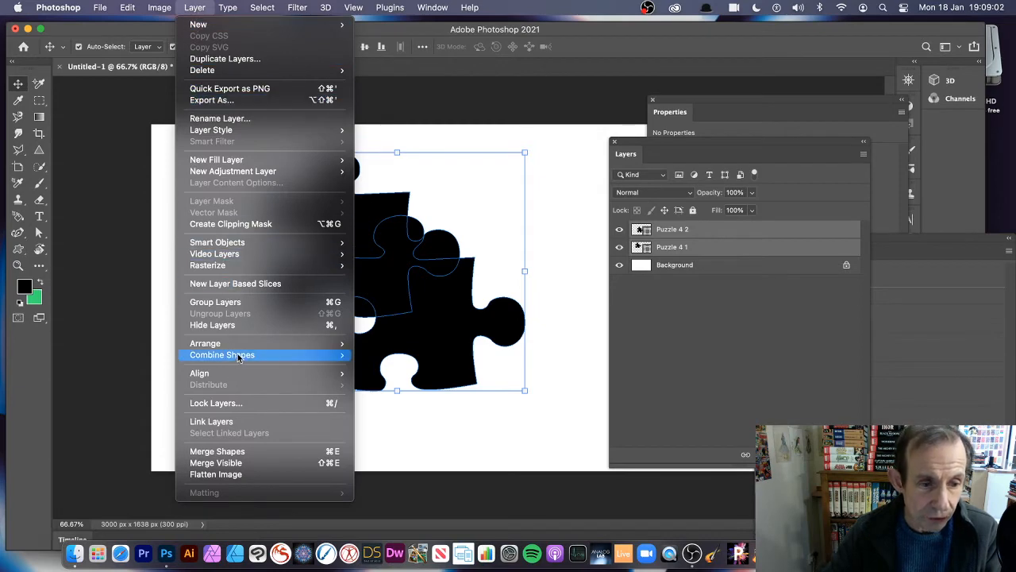
mouse_move(293, 355)
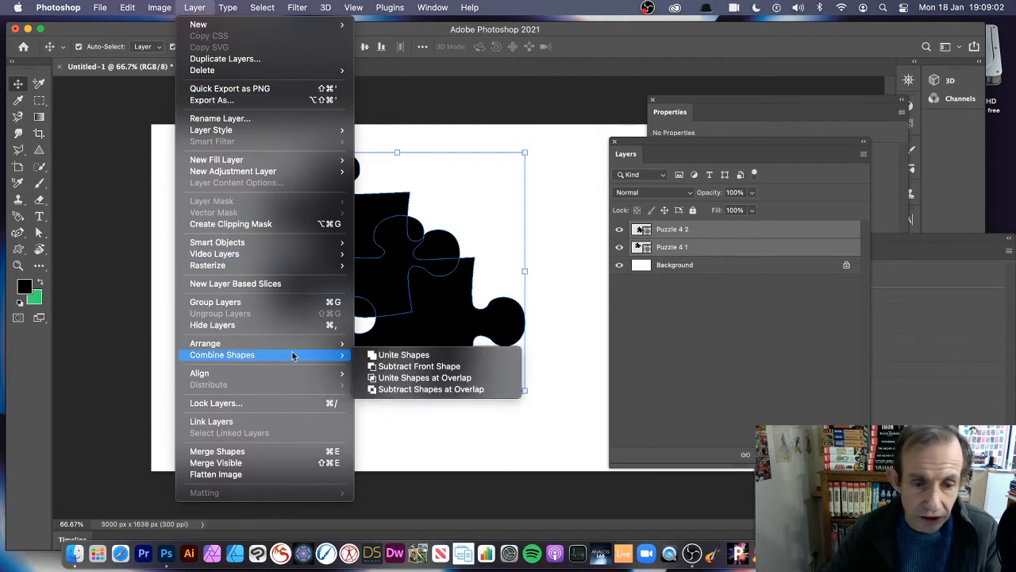
left_click(418, 378)
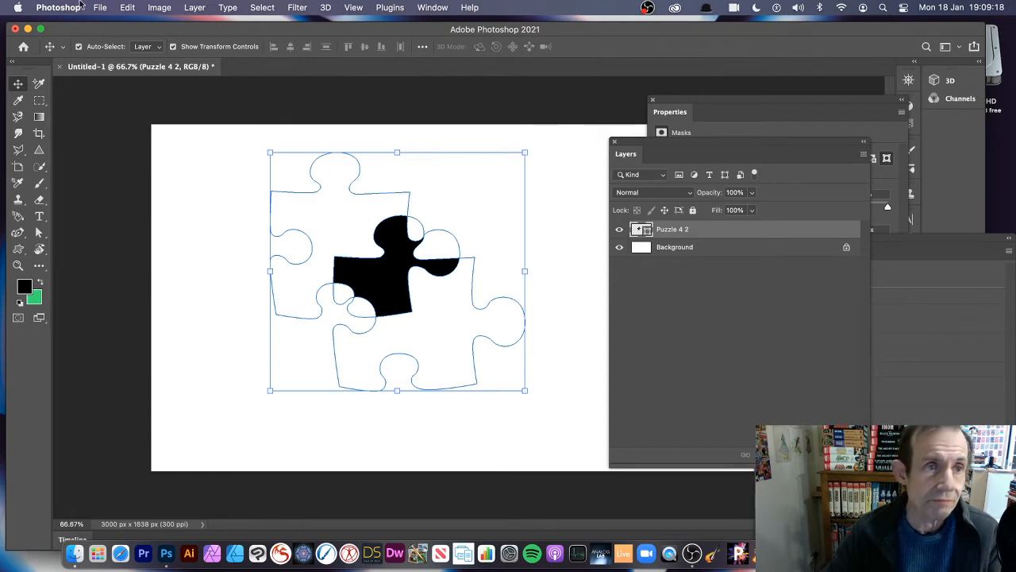
left_click(127, 7)
left_click(132, 29)
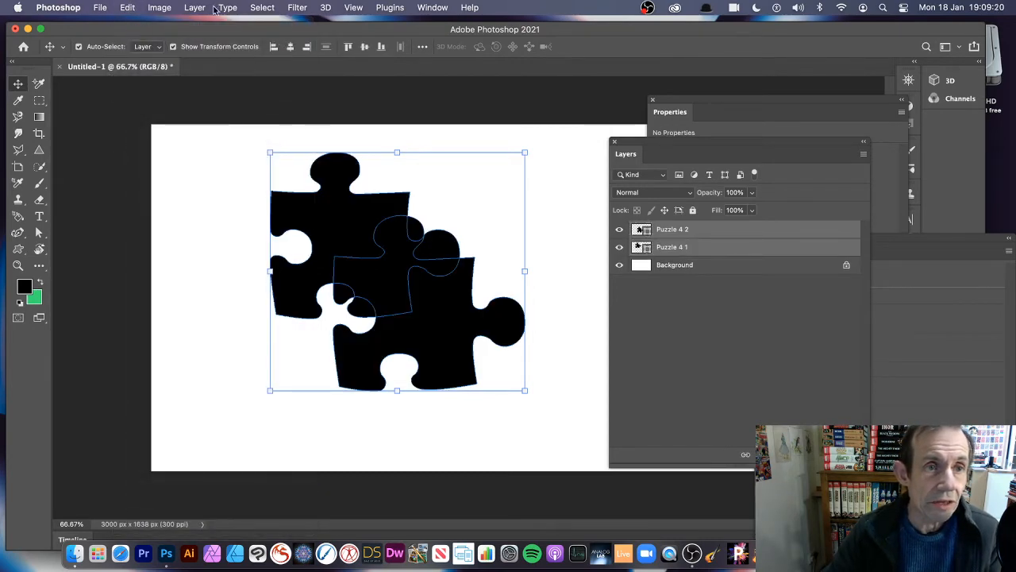
Try removing the common area of the two puzzle pieces with Subtract Shapes at Overlap and undo it.
left_click(194, 7)
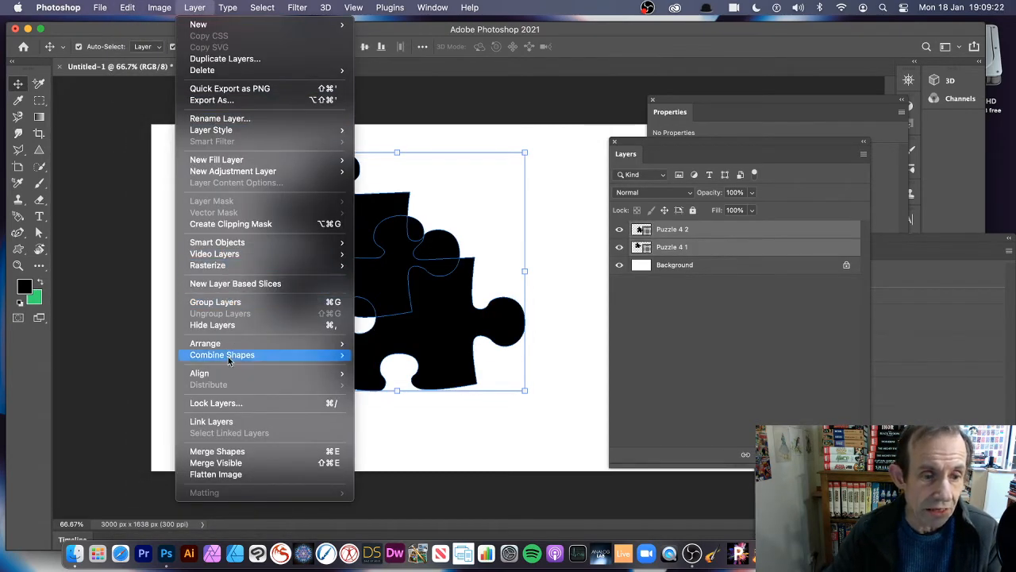
mouse_move(242, 354)
left_click(401, 390)
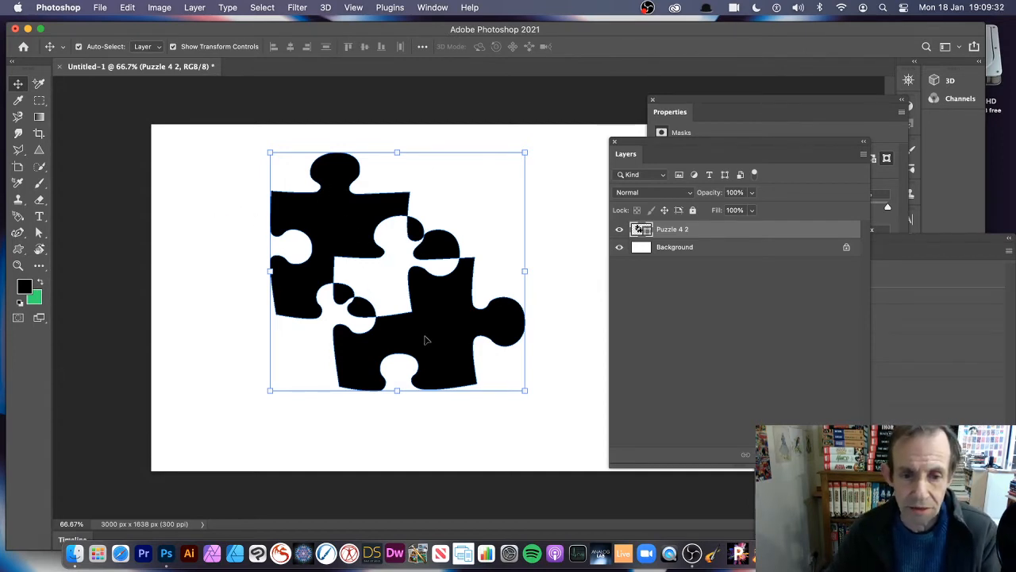
left_click_drag(398, 293, 499, 250)
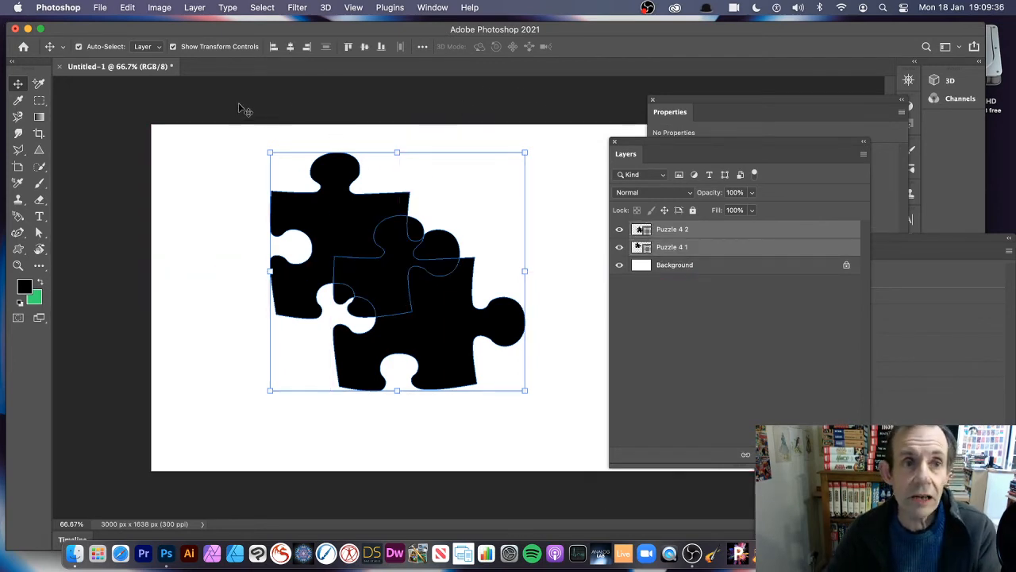
Combine the two selected puzzle shape layers into one with Unite Shapes.
left_click(193, 7)
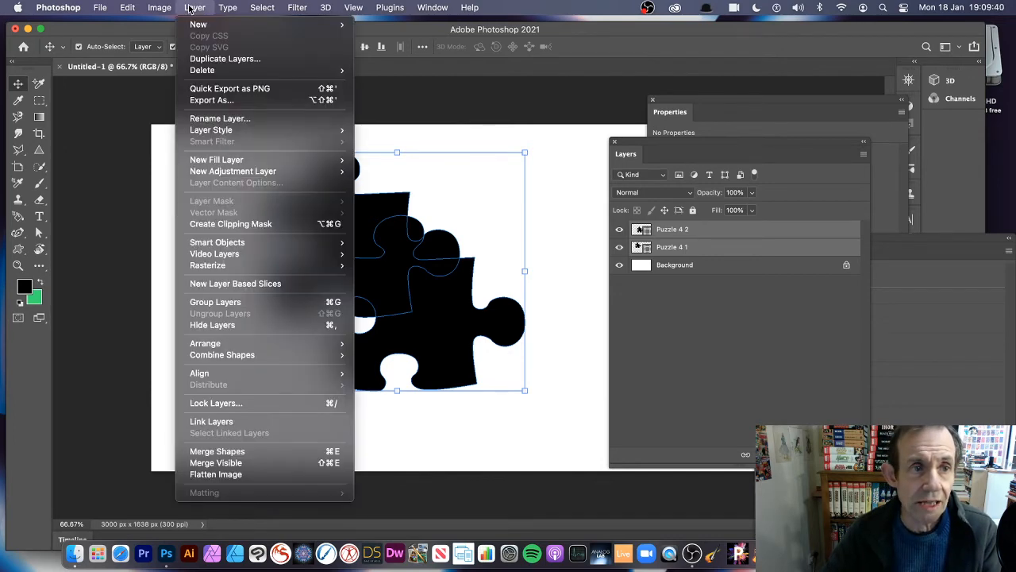
mouse_move(262, 355)
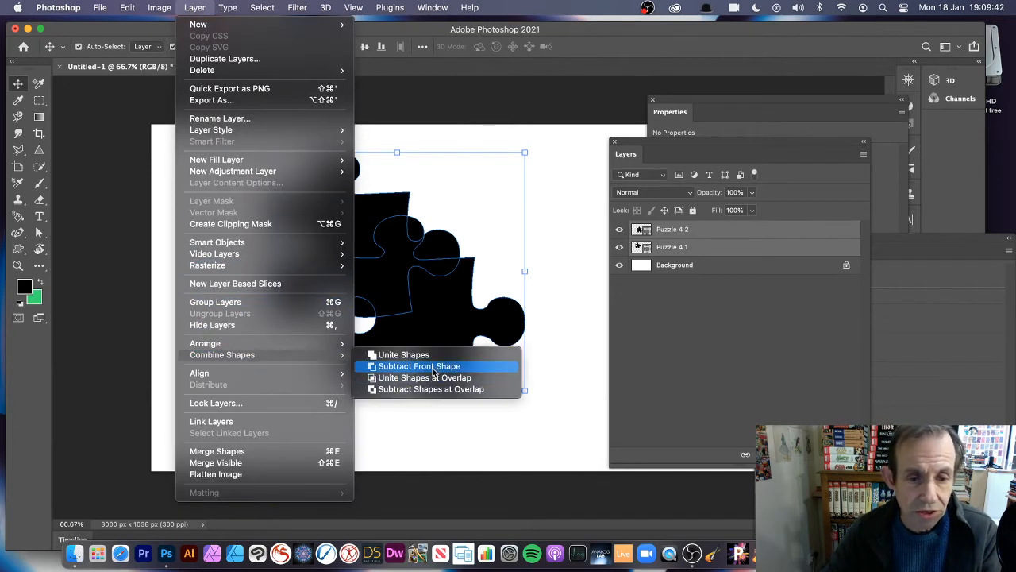
left_click(429, 357)
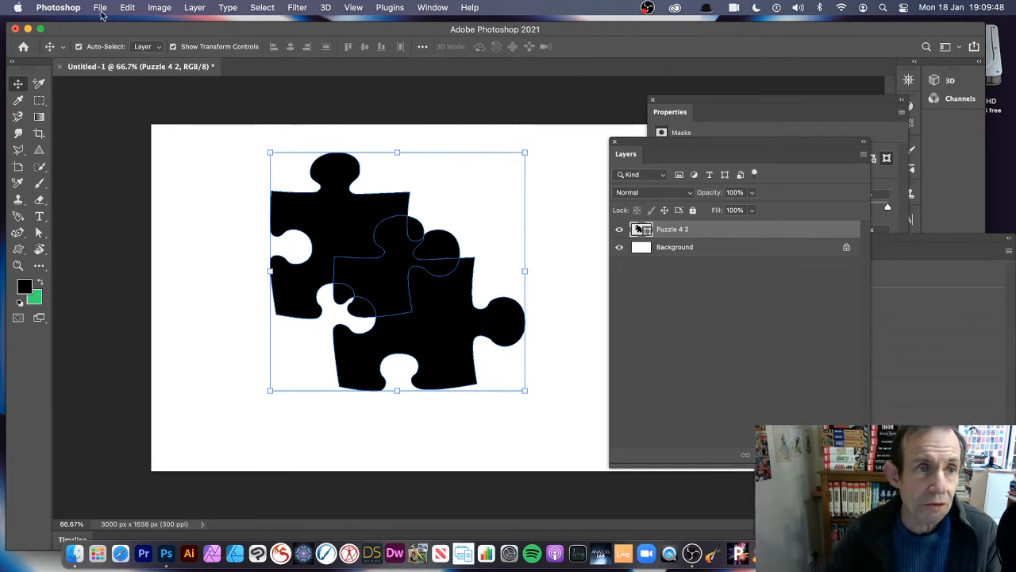
Define the united puzzle shape as a custom shape, accepting the suggested name.
left_click(128, 7)
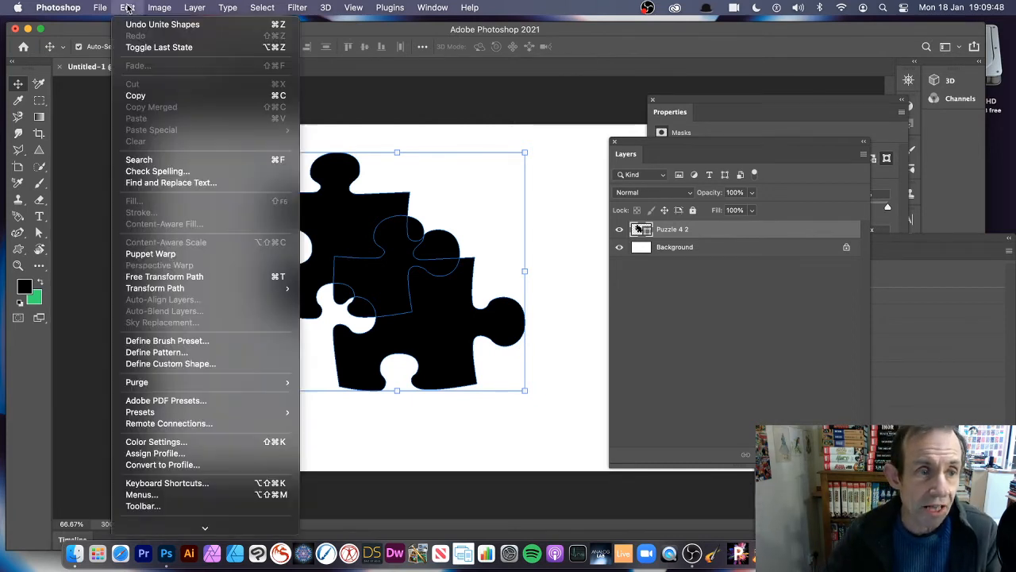
left_click(189, 365)
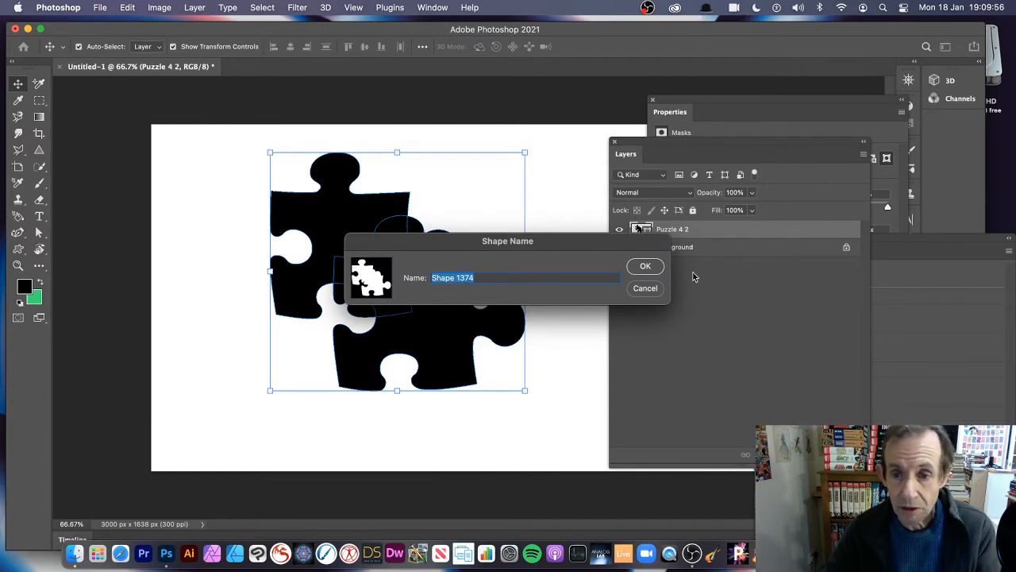
left_click(644, 268)
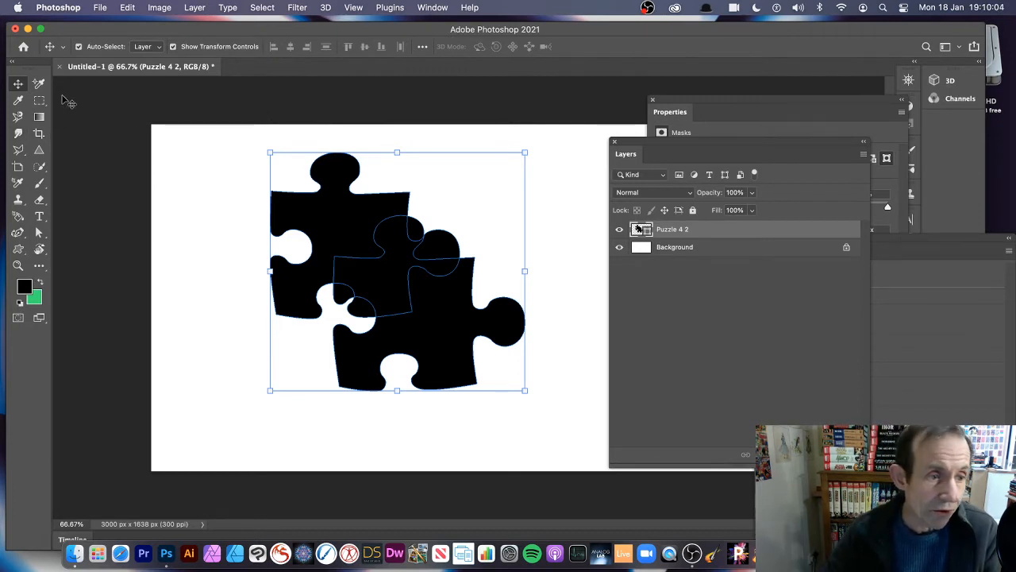
Select all anchor points of the united puzzle shape with the Direct Selection Tool and define it as a custom shape again.
left_click(39, 232)
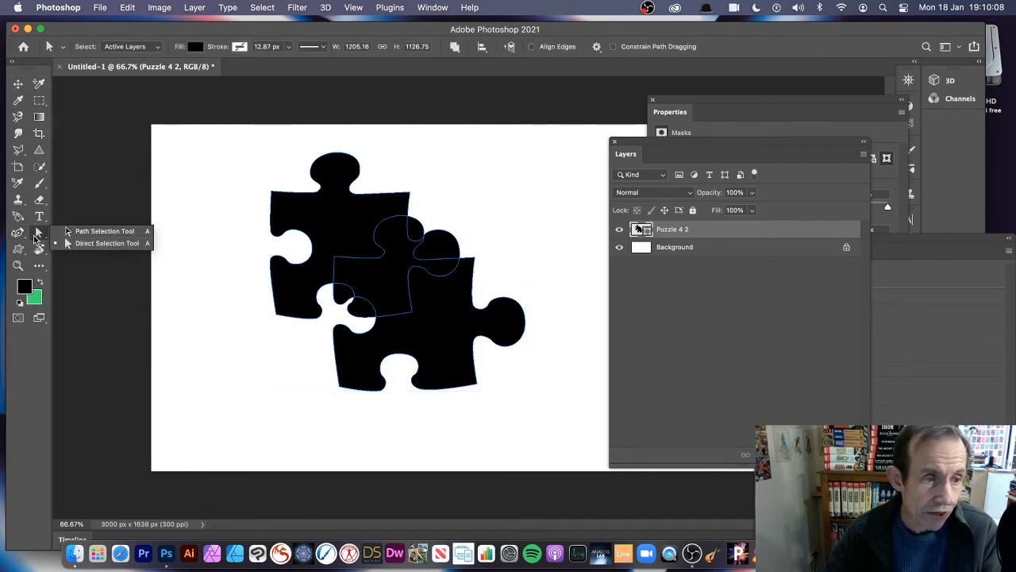
left_click(115, 243)
left_click_drag(236, 145, 583, 433)
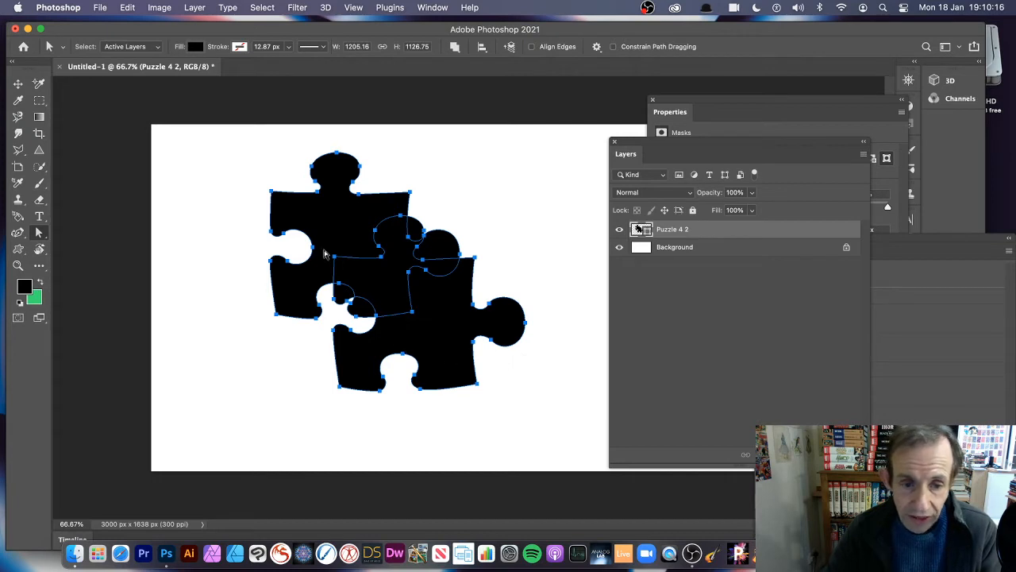
left_click(135, 10)
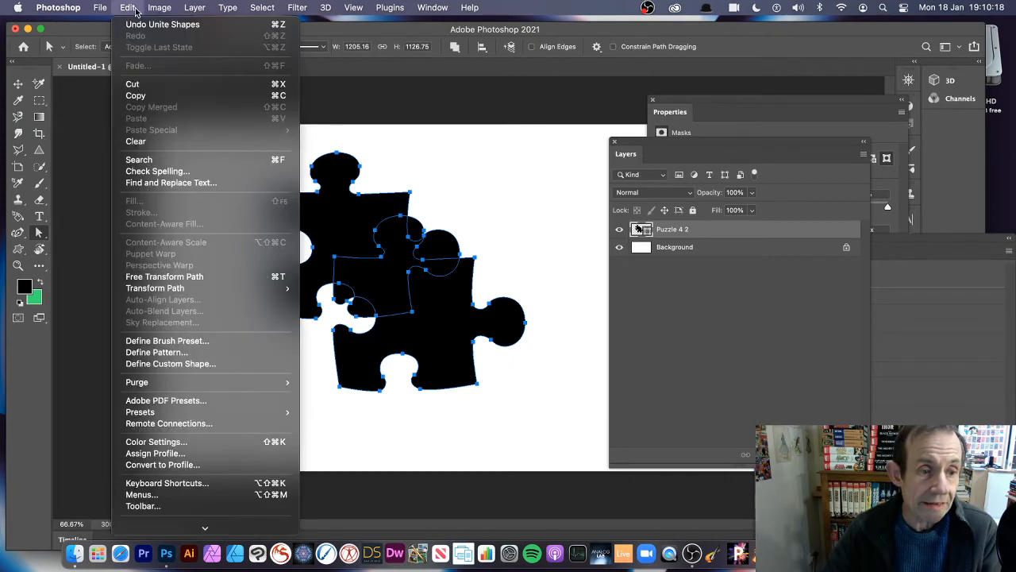
left_click(173, 364)
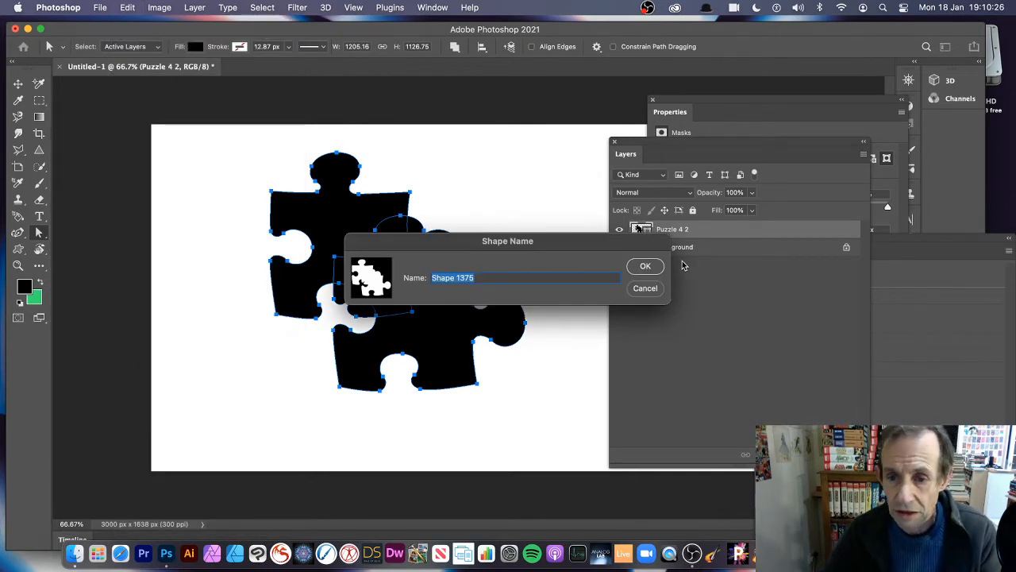
left_click(644, 267)
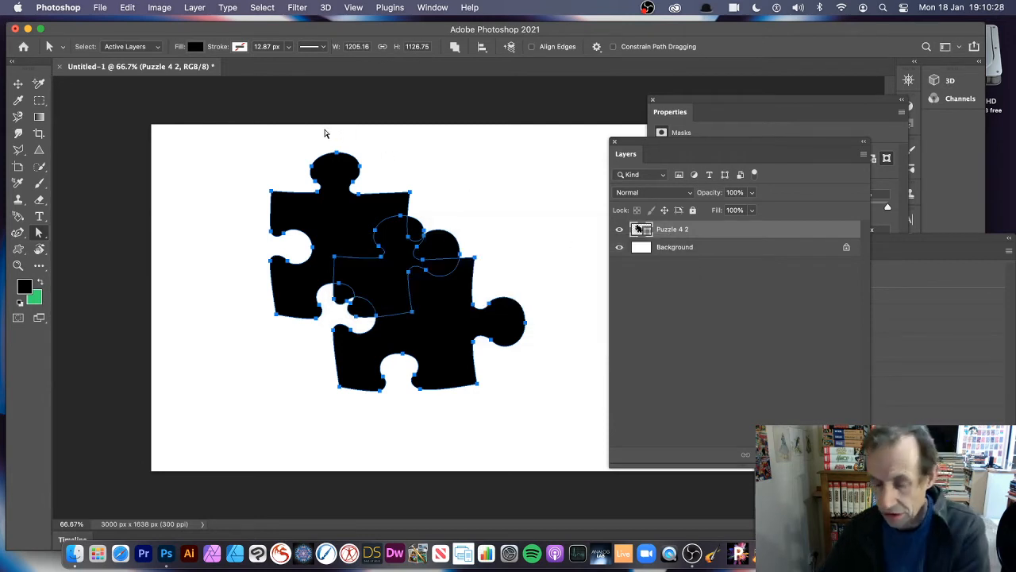
Delete the united puzzle shape from the canvas and choose the last saved combined puzzle preset for the Custom Shape Tool.
key("Delete")
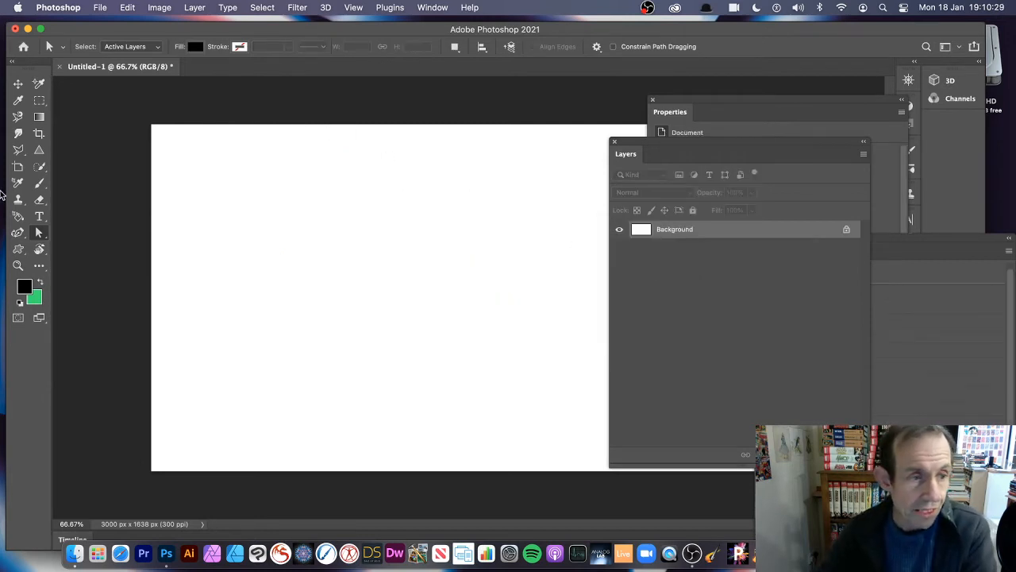
left_click(17, 249)
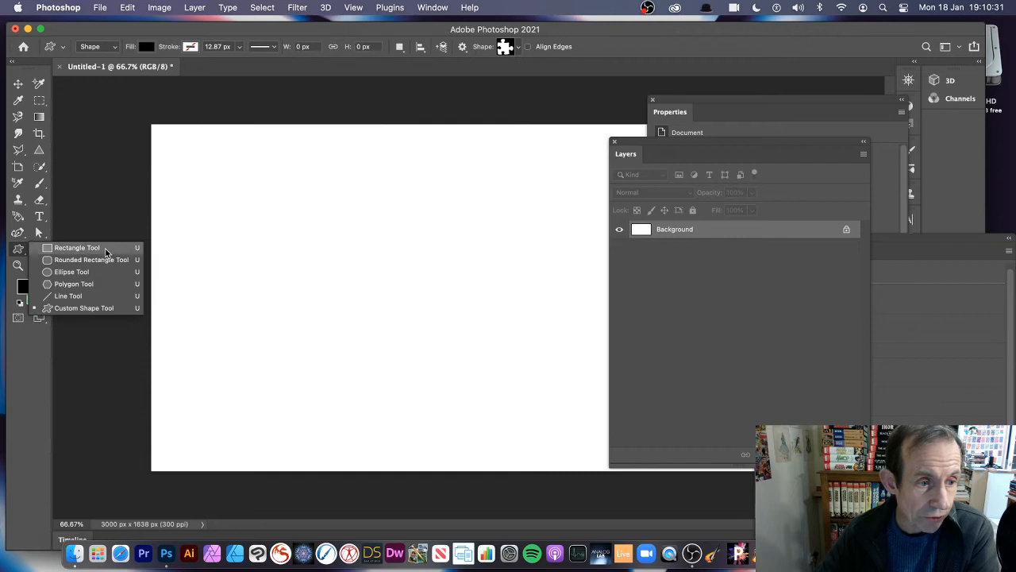
left_click(66, 308)
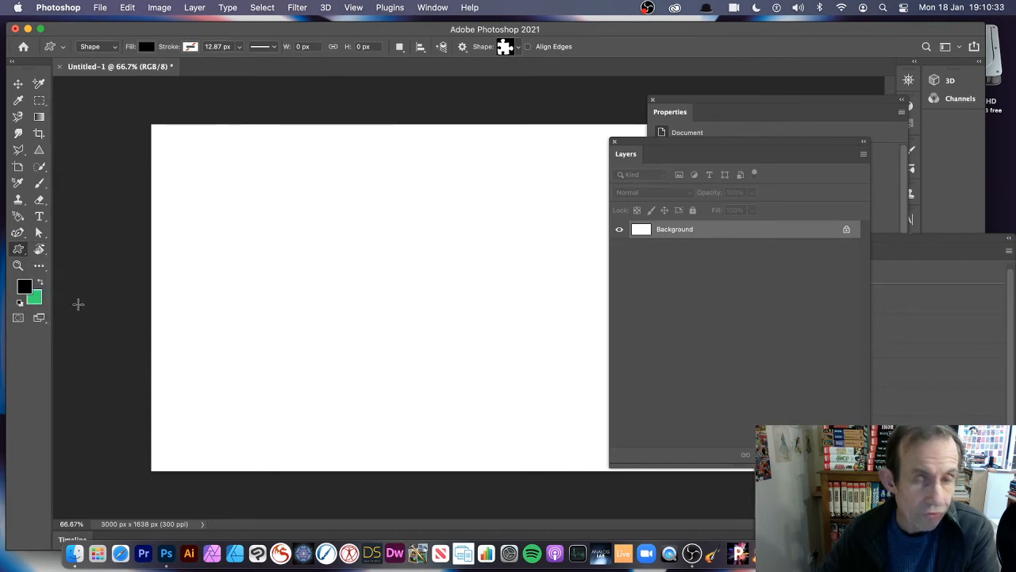
left_click(513, 49)
scroll(564, 238, "down", 1)
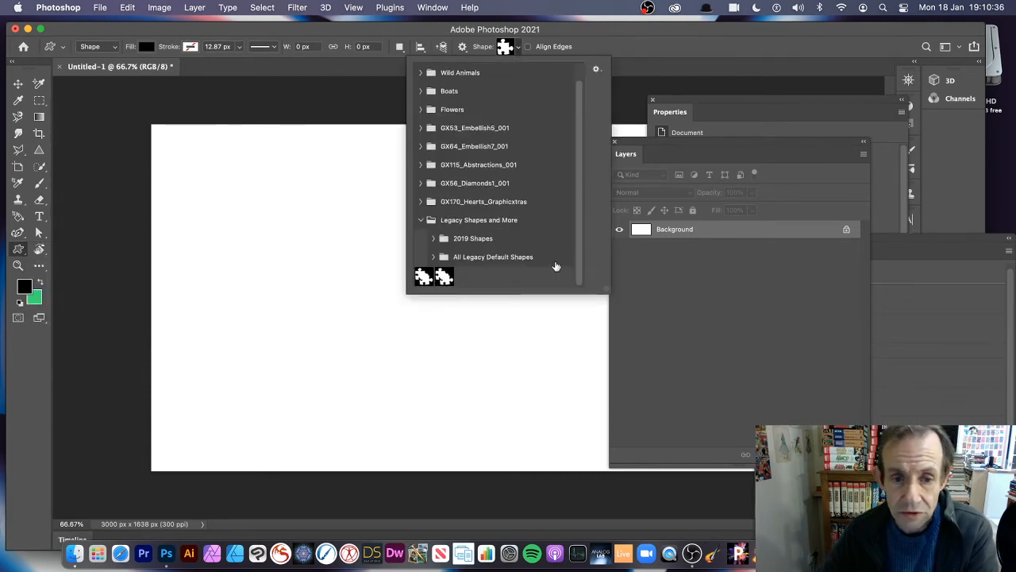
left_click(445, 277)
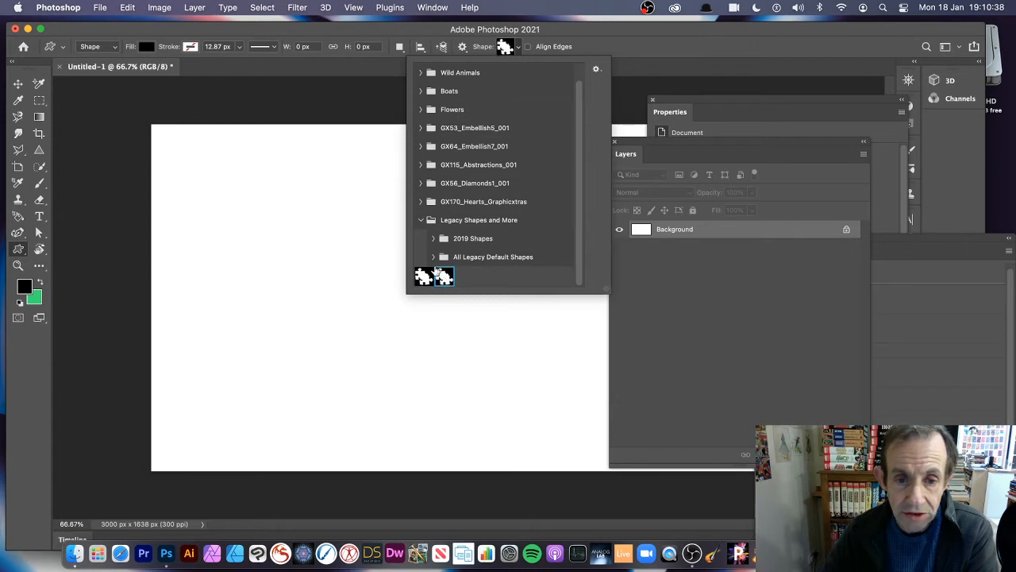
left_click(89, 40)
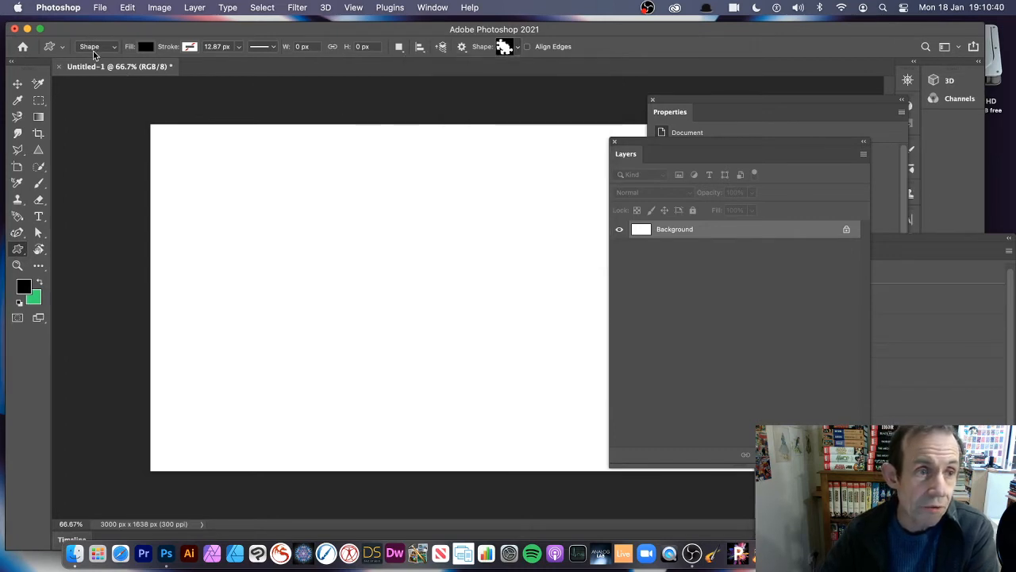
Draw two overlapping copies of the combined puzzle shape, about 949 × 1005 px and 1114 × 1261 px, and merge them with Unite Shapes.
left_click_drag(262, 138, 435, 353)
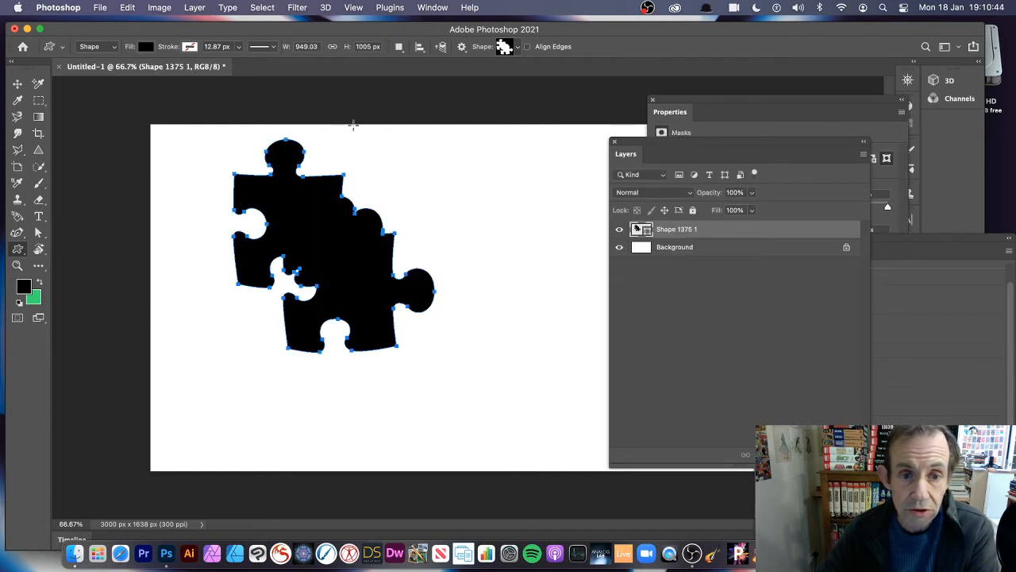
left_click_drag(354, 125, 588, 391)
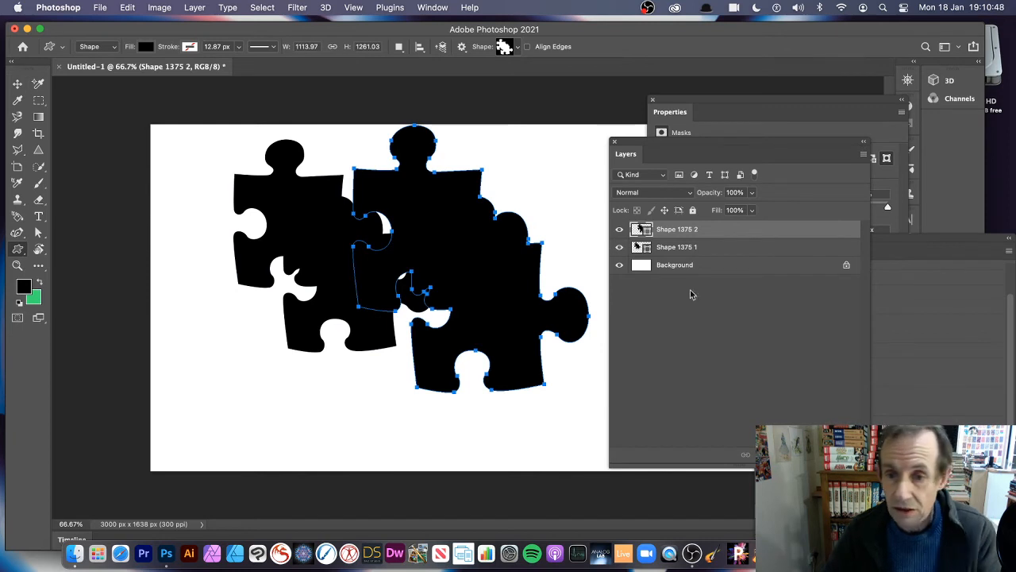
left_click(699, 248, "shift")
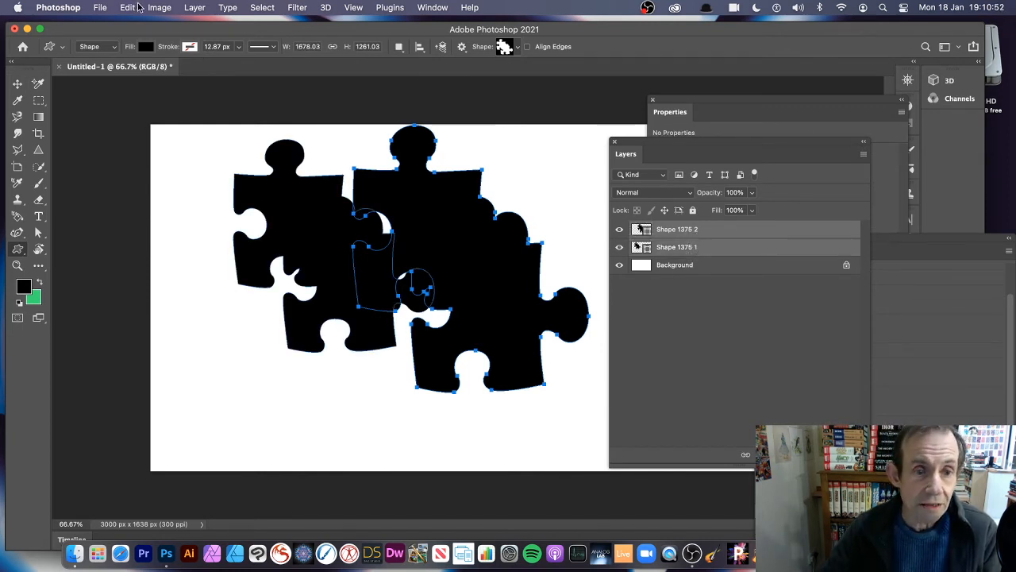
left_click(194, 8)
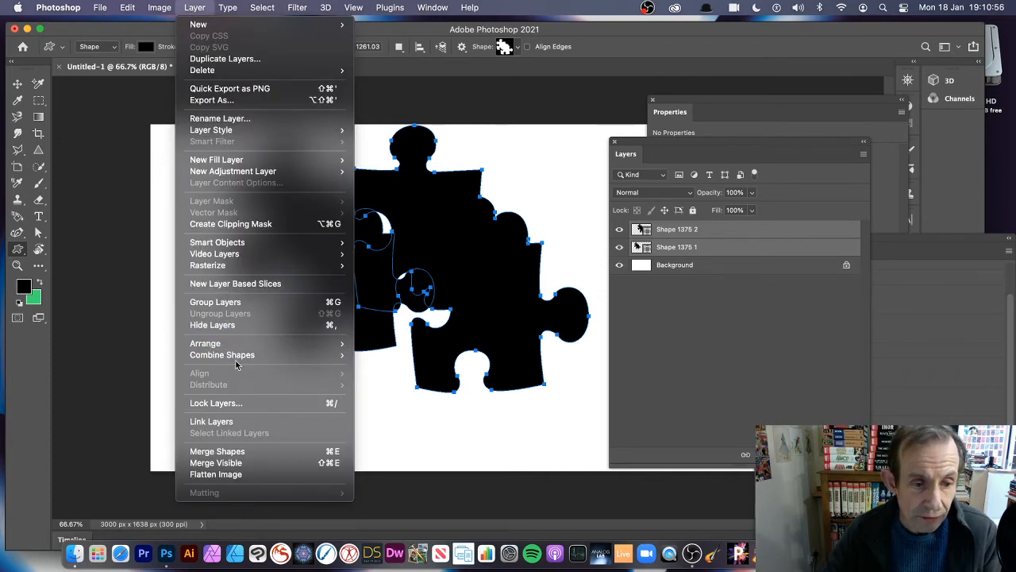
mouse_move(259, 356)
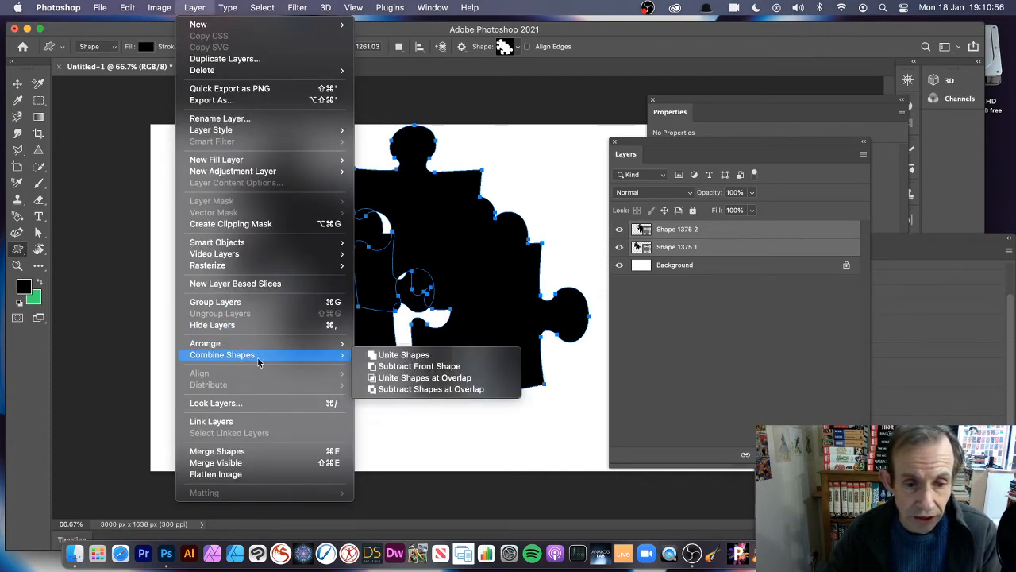
left_click(399, 355)
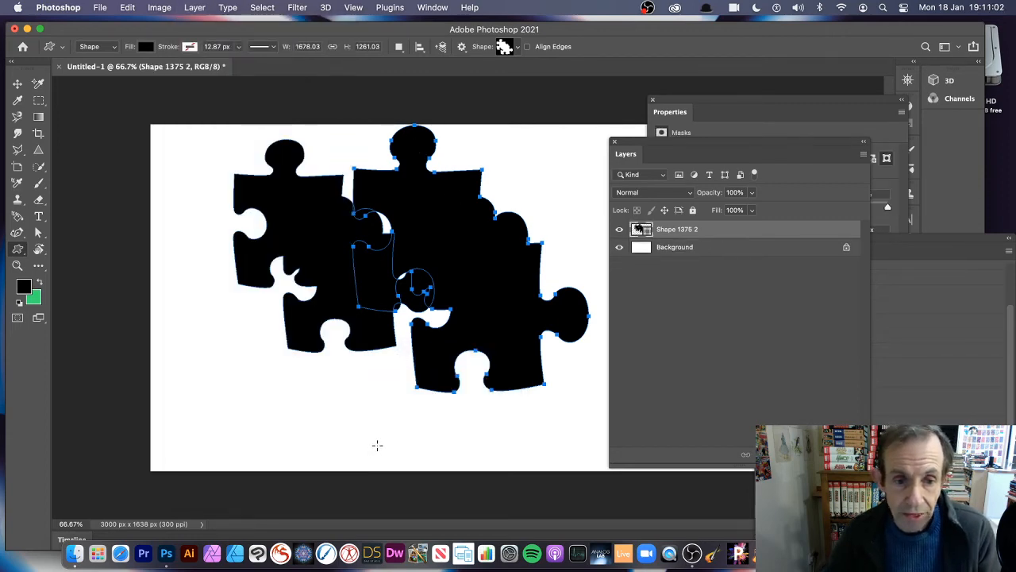
Delete the united double puzzle shape completely, leaving only the Background layer.
left_click(16, 87)
key("Delete")
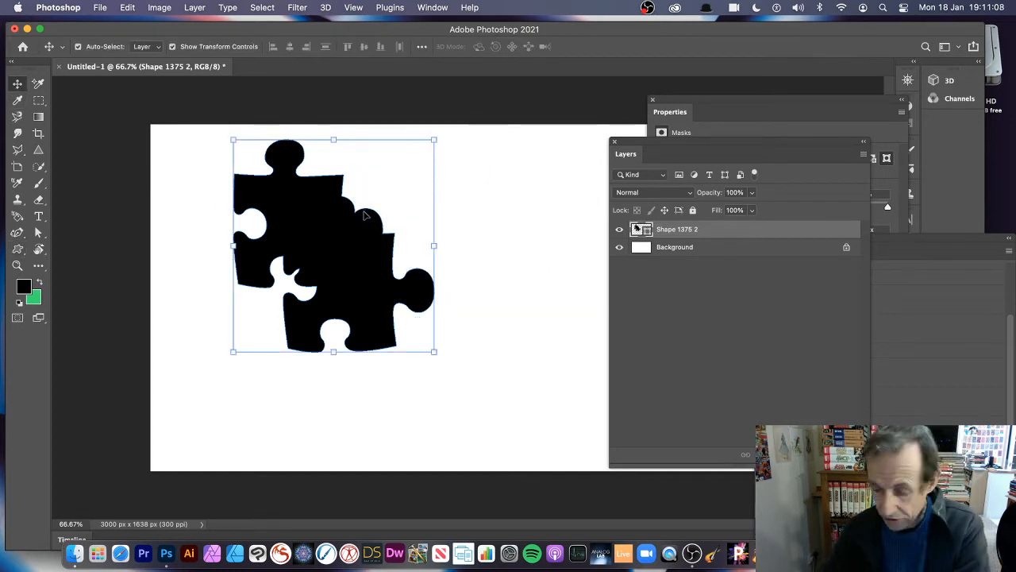
key("Delete")
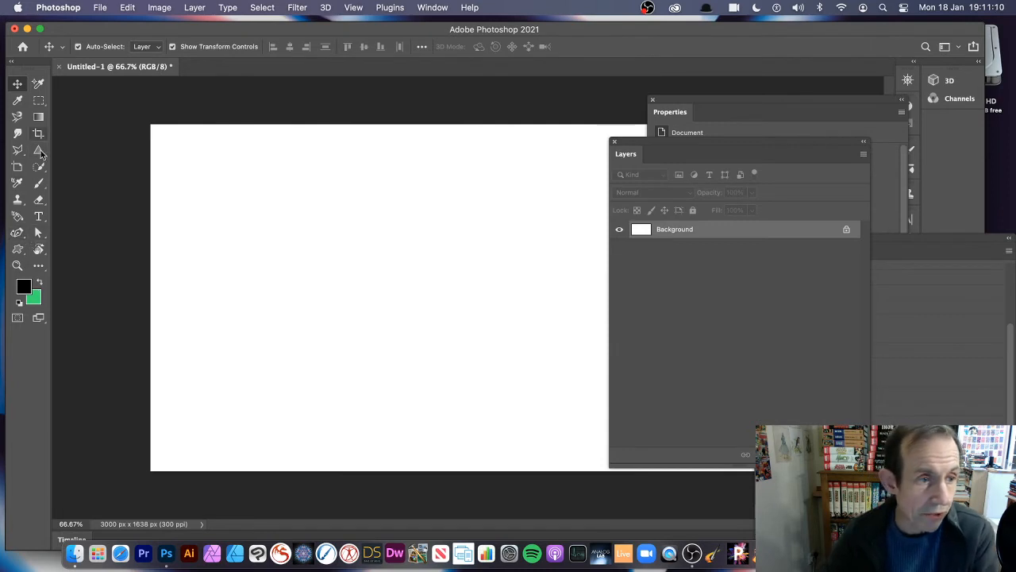
Choose the male figure from Signs in the 2019 Shapes and draw two copies with overlapping arms, the second one larger.
left_click(18, 251)
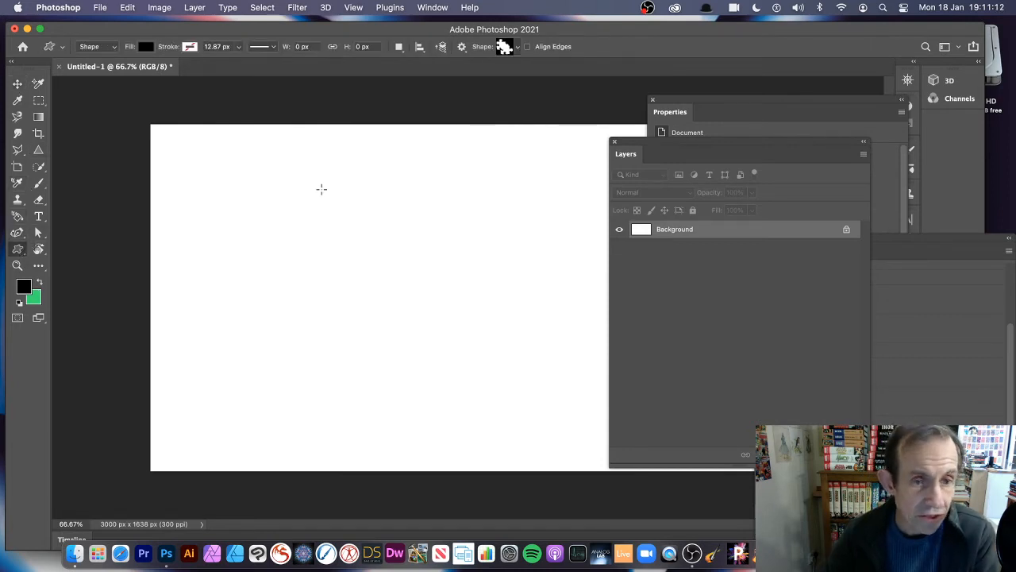
left_click(516, 48)
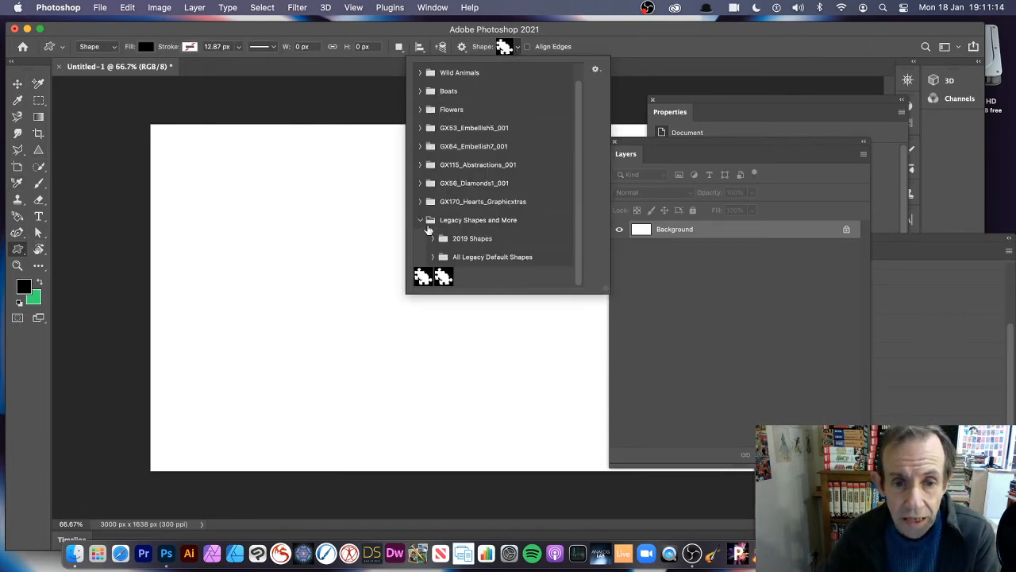
left_click(433, 239)
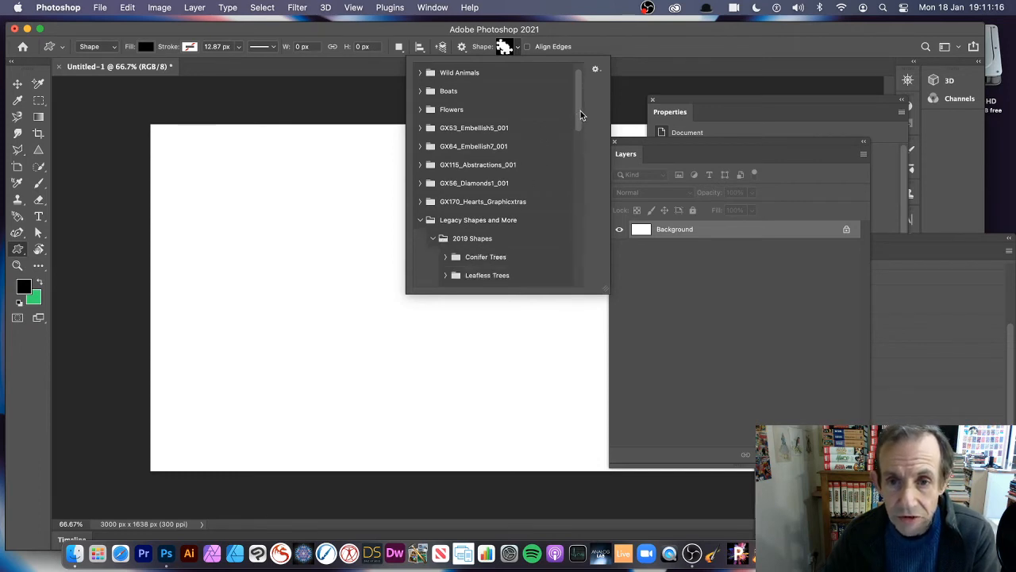
left_click_drag(581, 115, 563, 256)
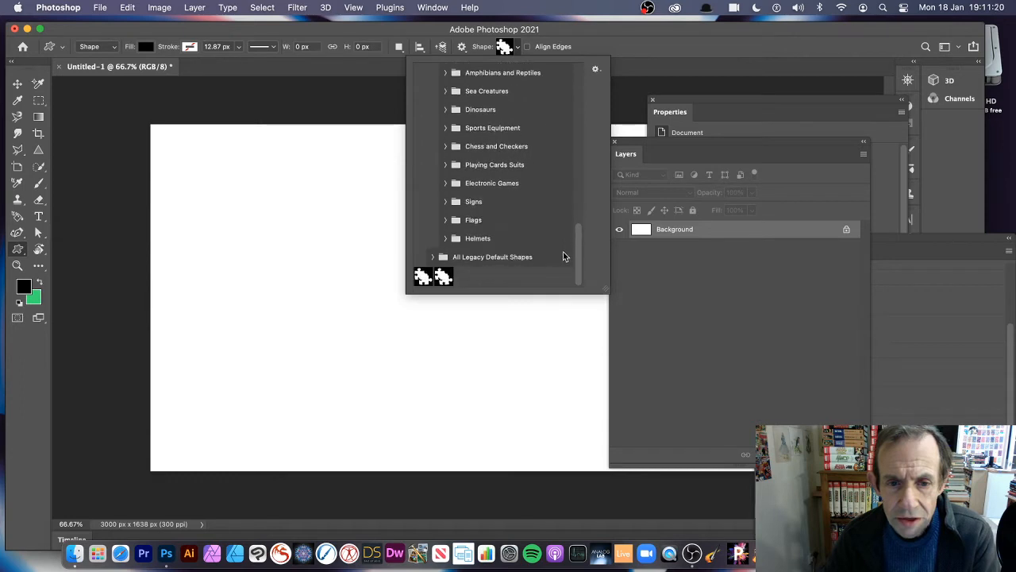
left_click(445, 202)
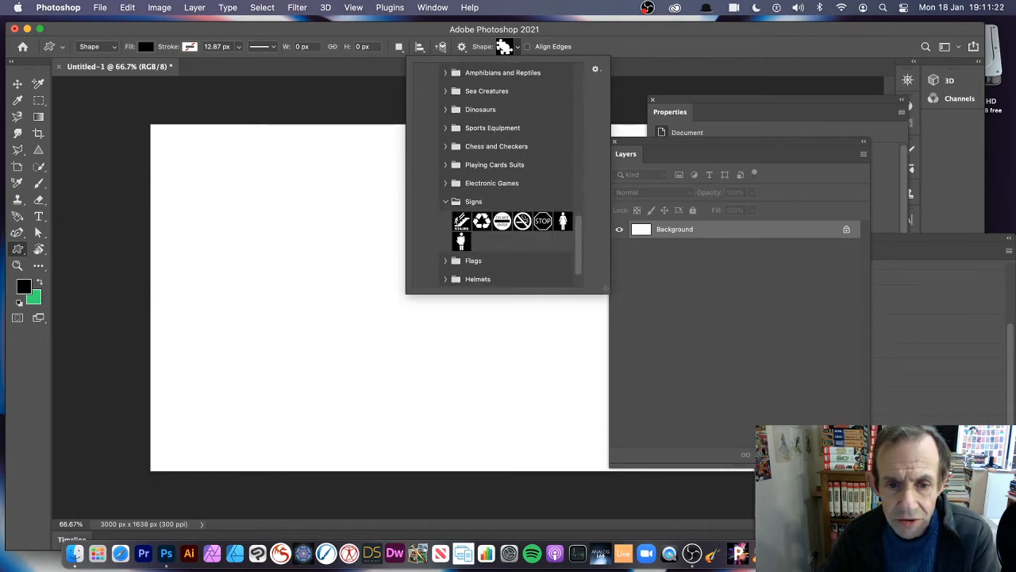
left_click(462, 242)
left_click(177, 166)
left_click_drag(214, 149, 299, 349)
left_click_drag(281, 168, 390, 378)
Select both male figure shapes and combine them into one layer with Unite Shapes.
key("v")
left_click_drag(181, 155, 442, 379)
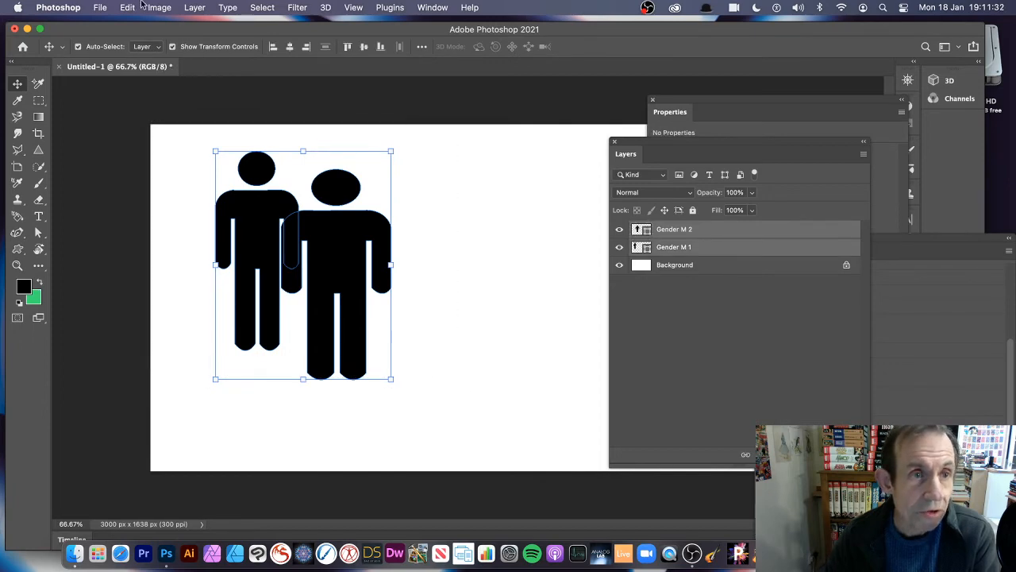
left_click(194, 8)
mouse_move(235, 359)
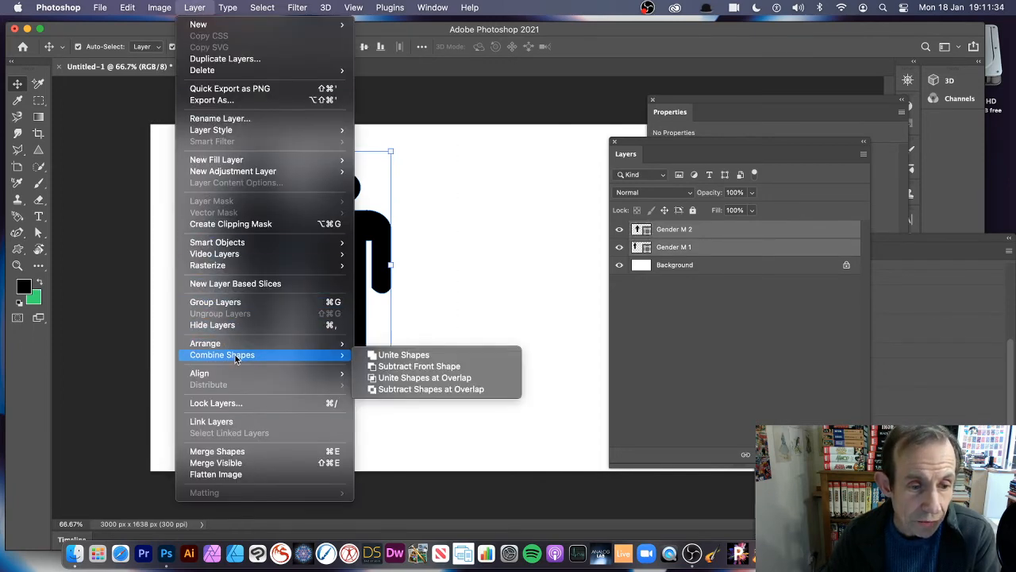
left_click(389, 355)
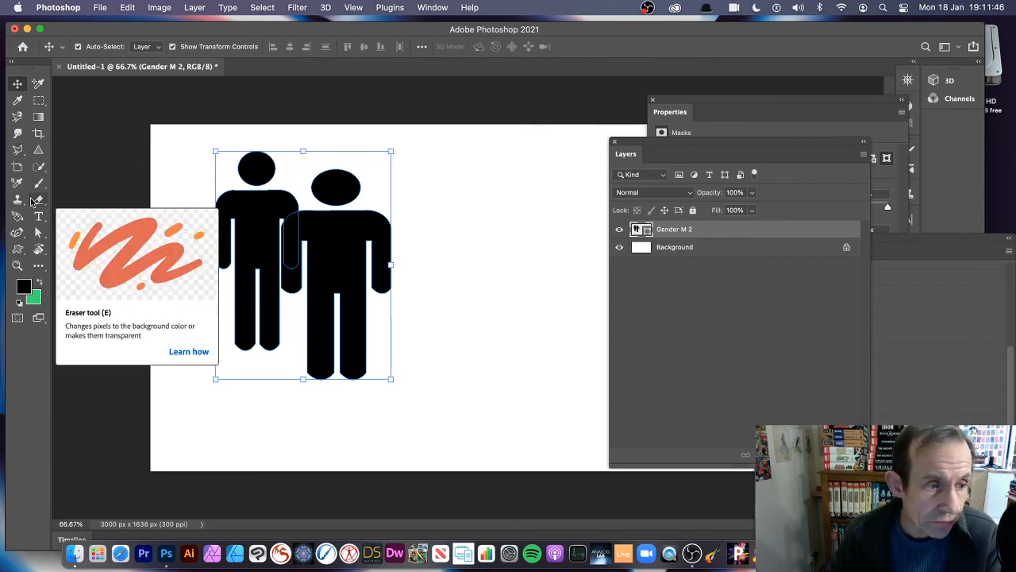
Select all anchor points of both combined male figures with the Direct Selection Tool.
left_click(37, 232)
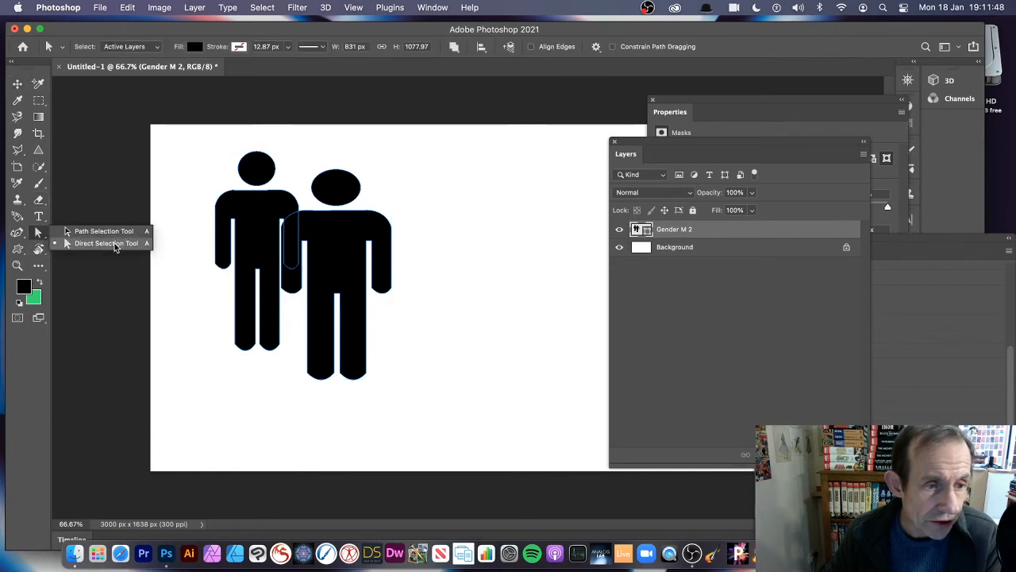
left_click(125, 244)
left_click_drag(197, 129, 480, 423)
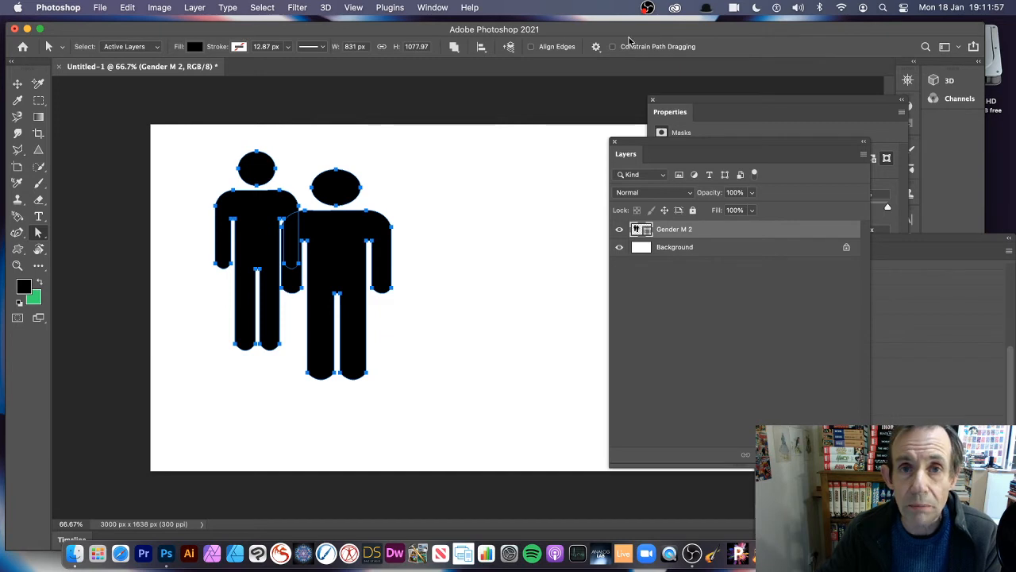
Try the Subtract Front Shape operation on the two selected figures and undo it.
left_click(456, 49)
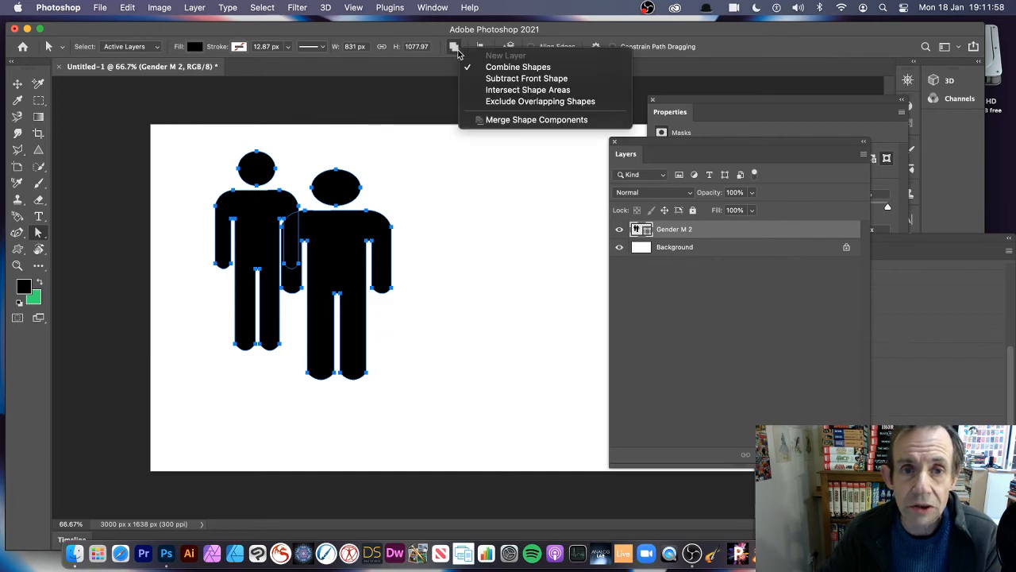
left_click(498, 81)
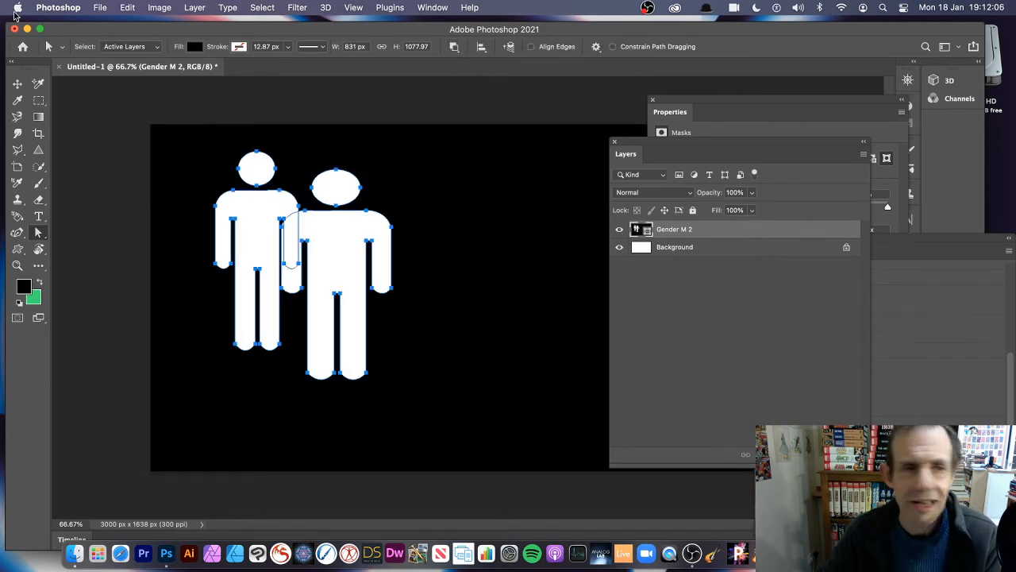
left_click(138, 9)
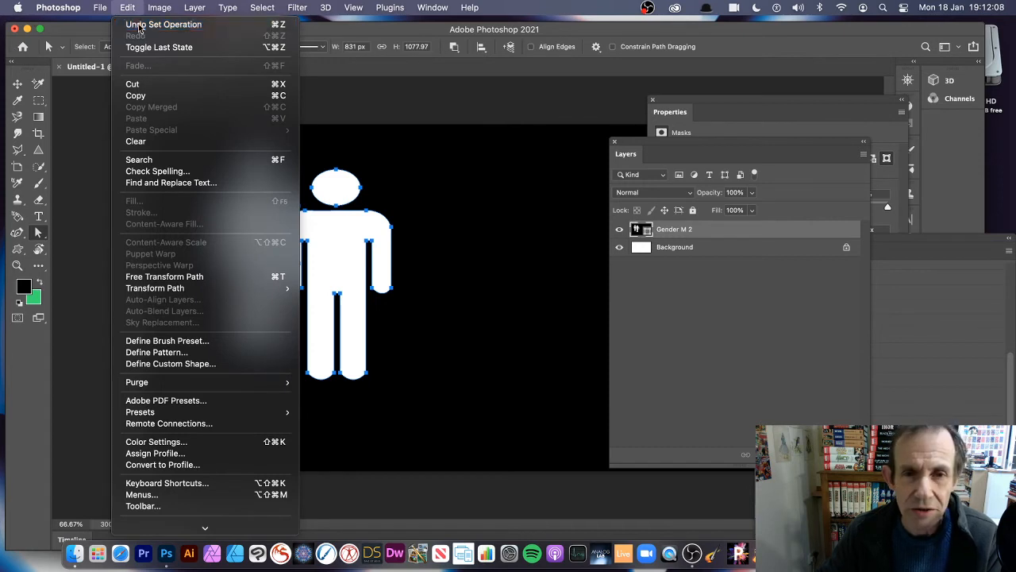
left_click(143, 24)
Merge the shape components of the two overlapping figures and shift the merged pair slightly up and to the right on the canvas.
left_click(455, 48)
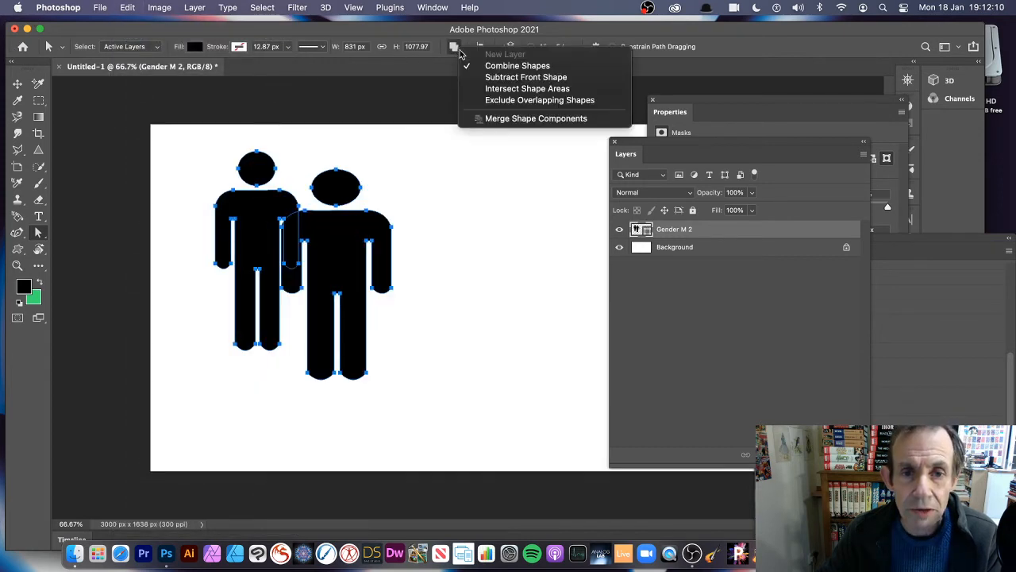
left_click(517, 119)
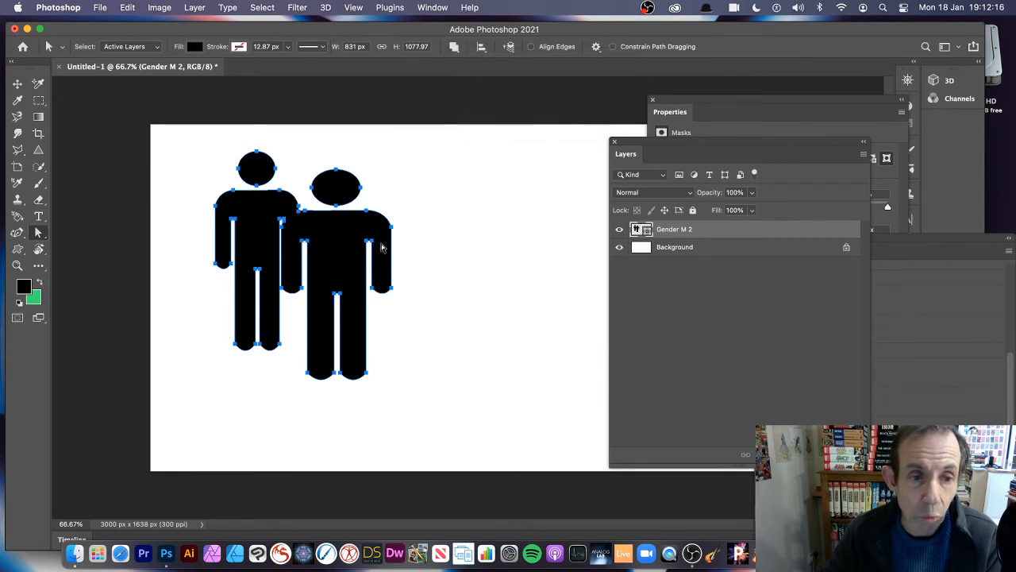
left_click(17, 82)
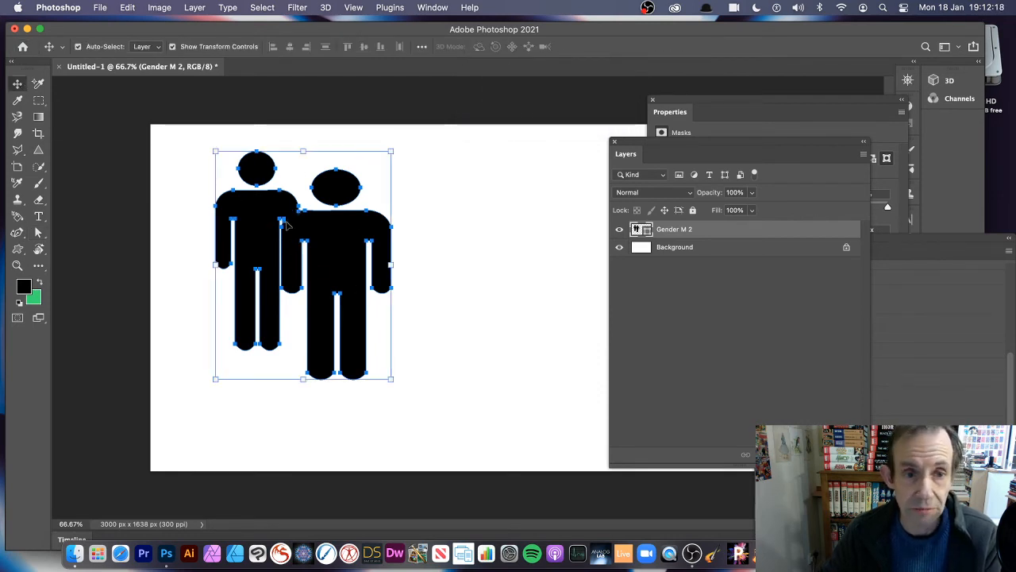
left_click_drag(323, 244, 340, 228)
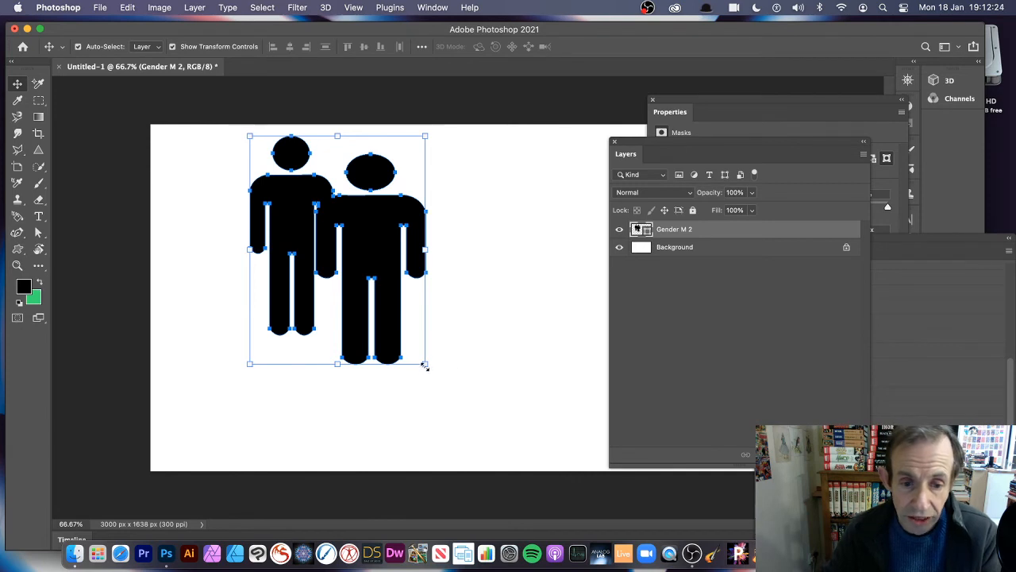
Scale the merged pair of figures to about 94.42% and duplicate it to the right, overlapping the original.
left_click_drag(355, 356, 373, 390)
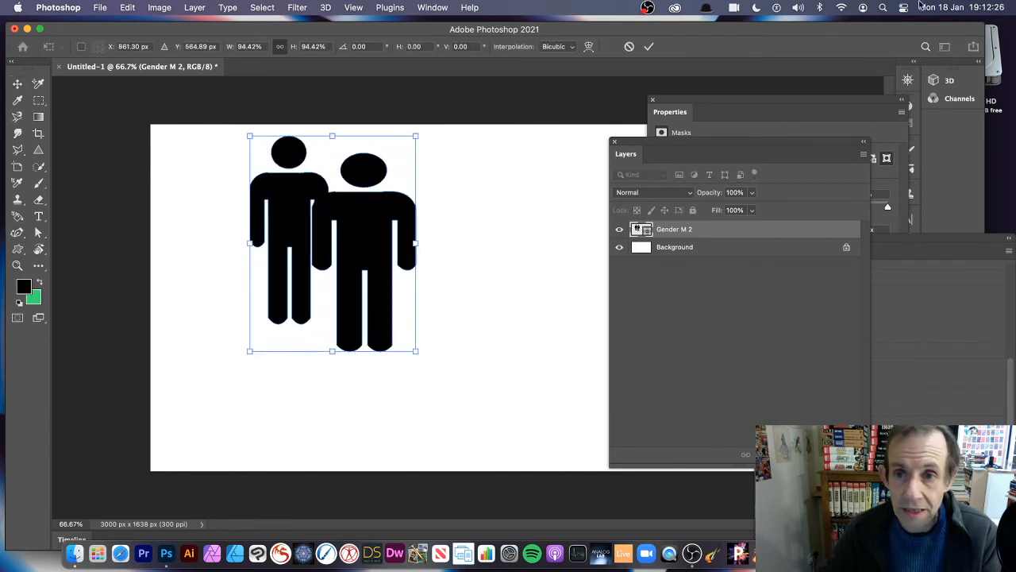
left_click(648, 47)
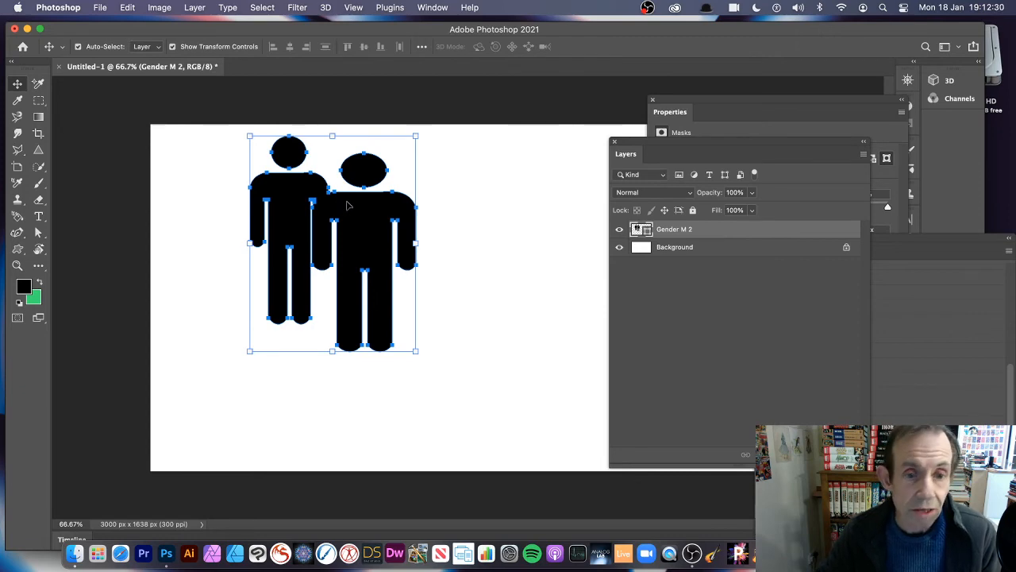
left_click_drag(369, 220, 477, 211)
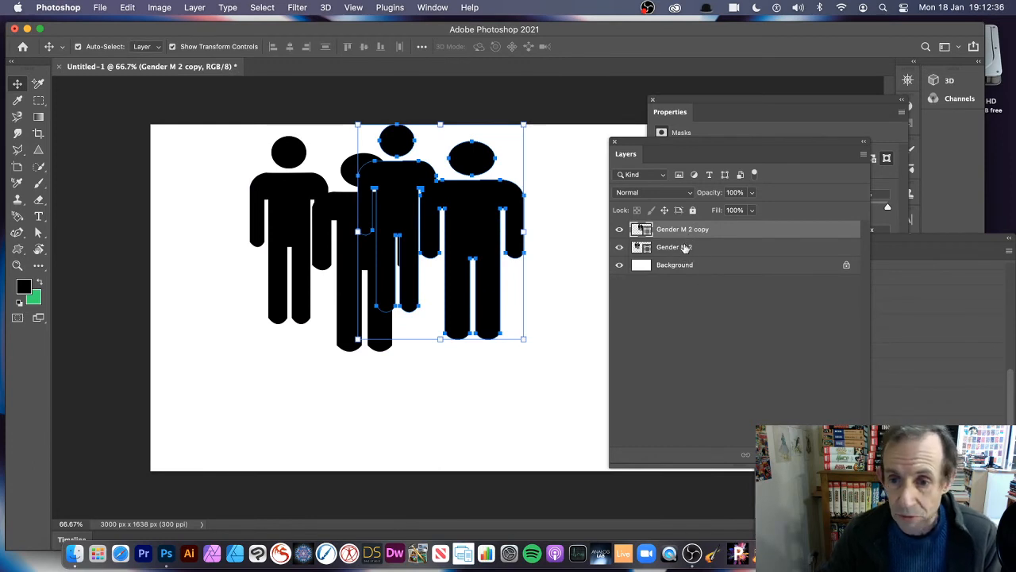
Select both Gender M 2 shape layers and combine them into one layer with Unite Shapes.
left_click(675, 247, "shift")
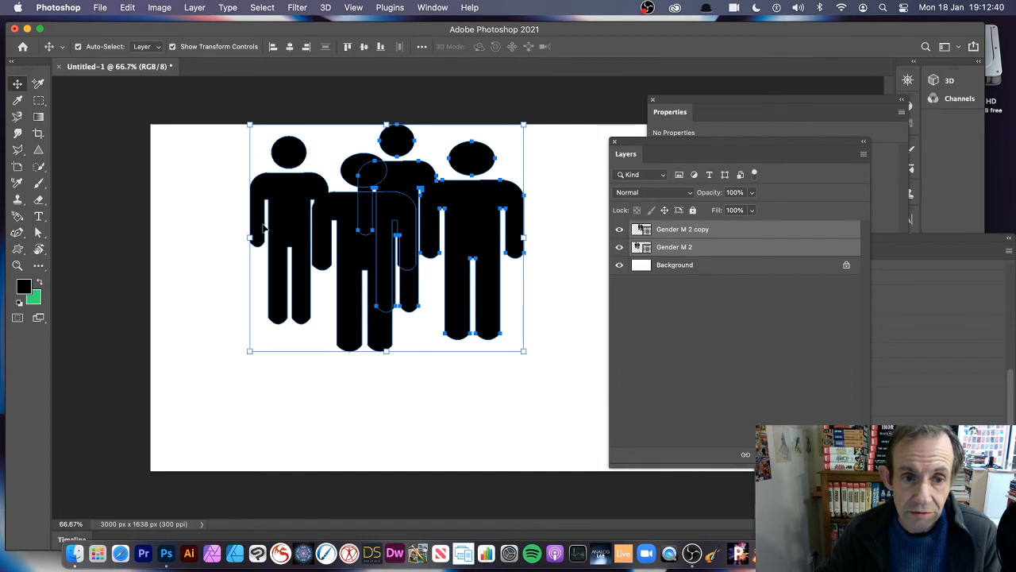
left_click(193, 7)
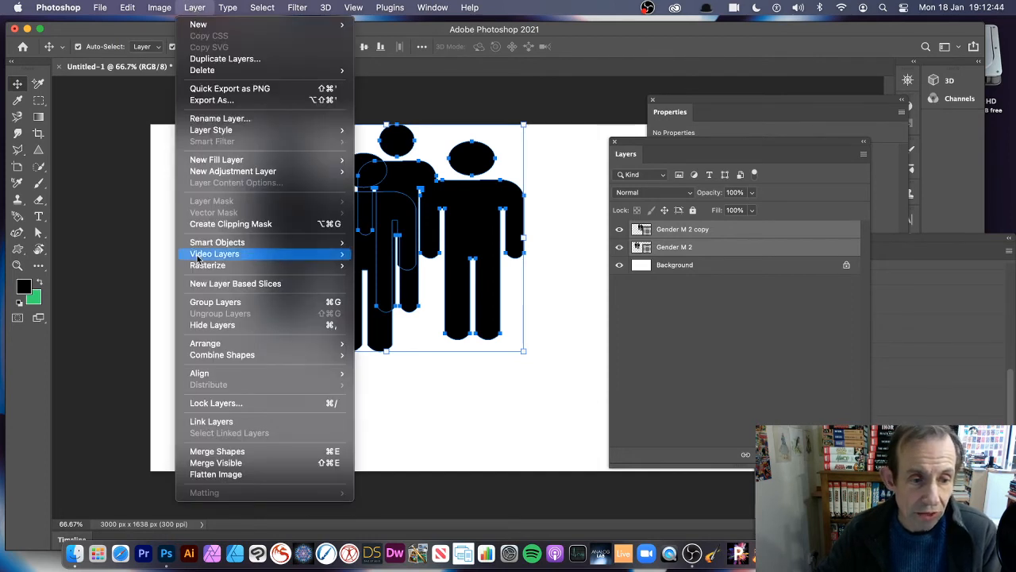
mouse_move(230, 355)
left_click(404, 355)
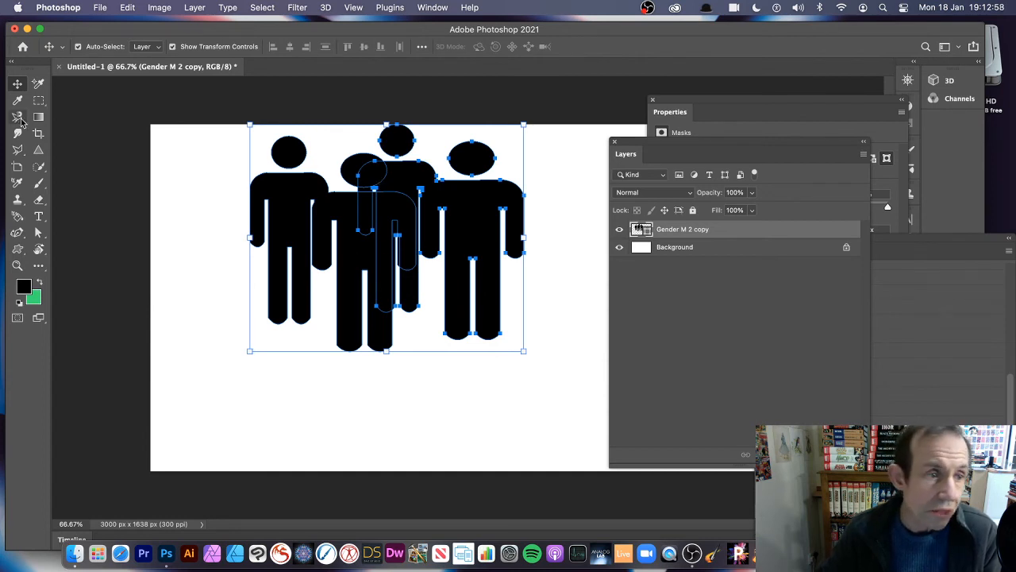
Merge the components of all four figures into one outline and move it about 162 px left and 115 px down.
left_click(38, 233)
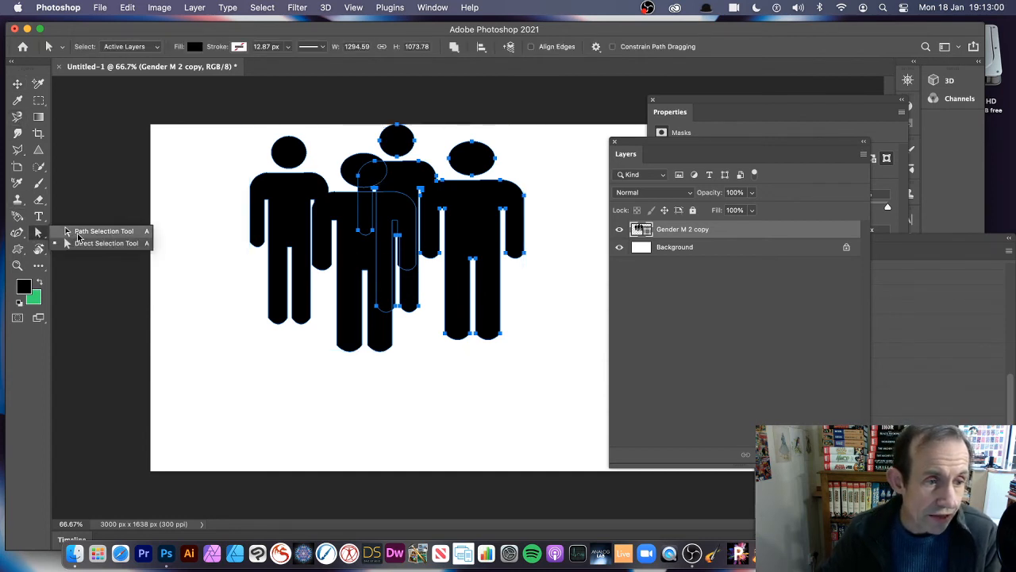
left_click_drag(221, 104, 597, 393)
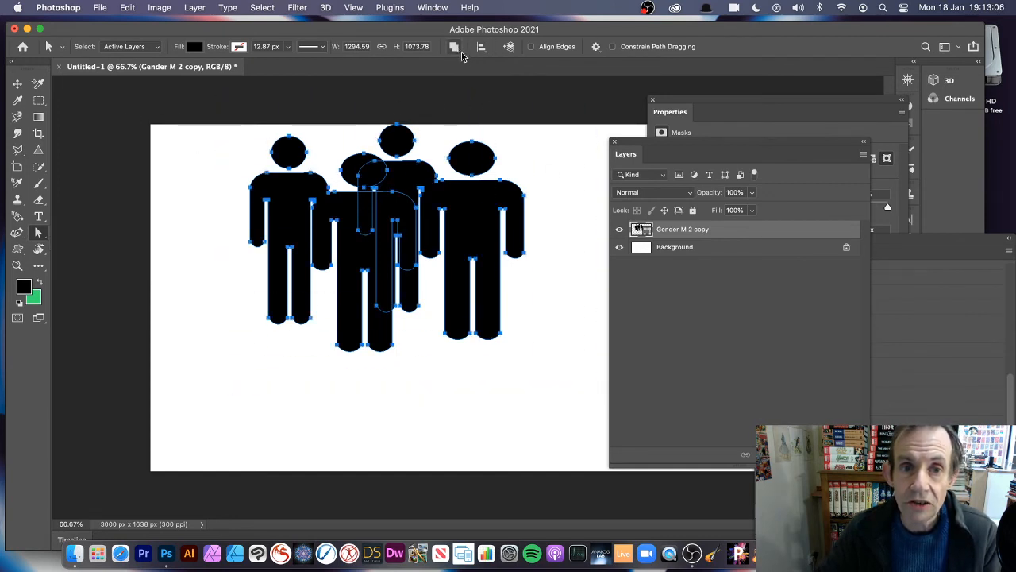
left_click(455, 48)
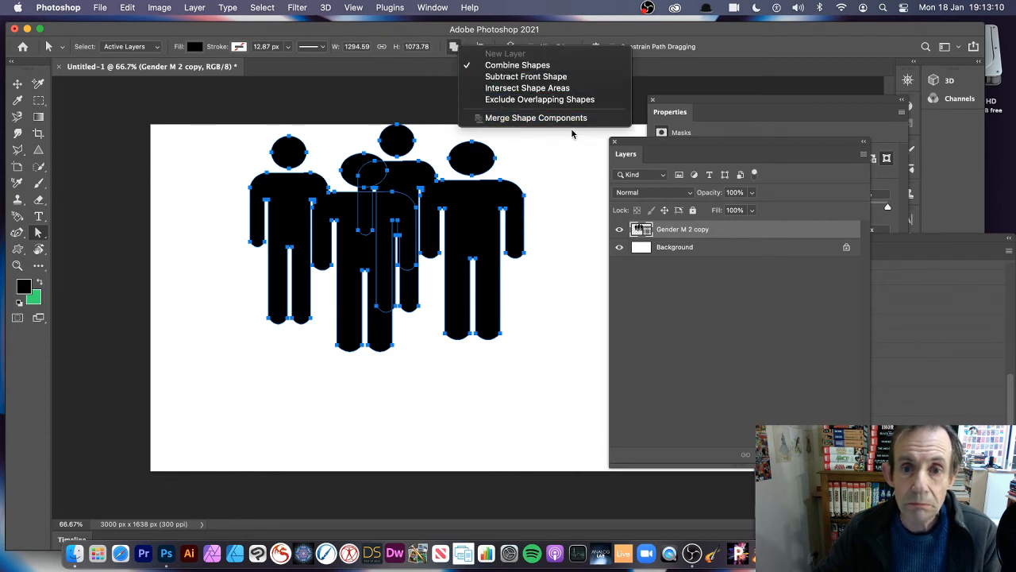
left_click(536, 117)
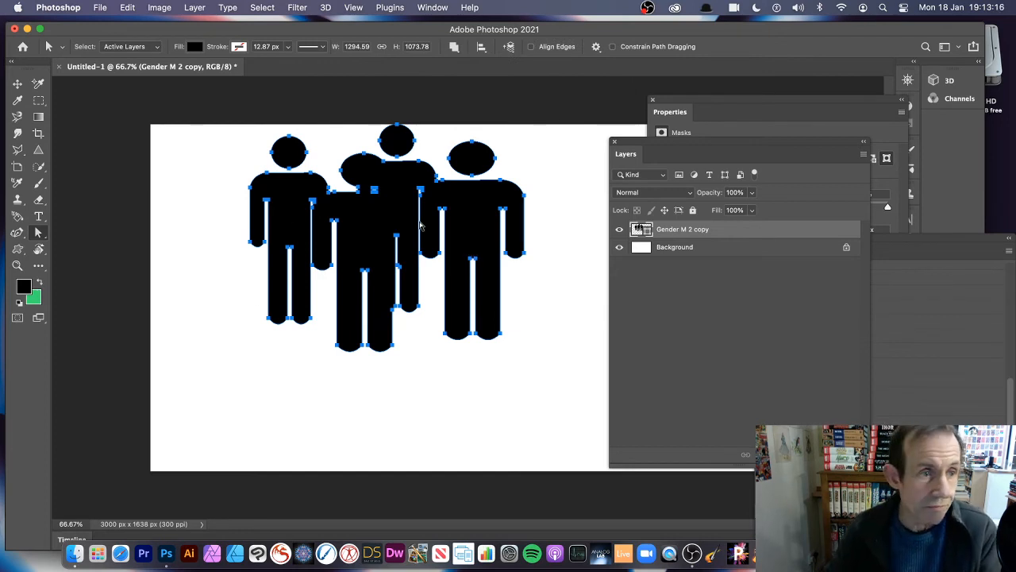
key("v")
left_click_drag(320, 184, 285, 208)
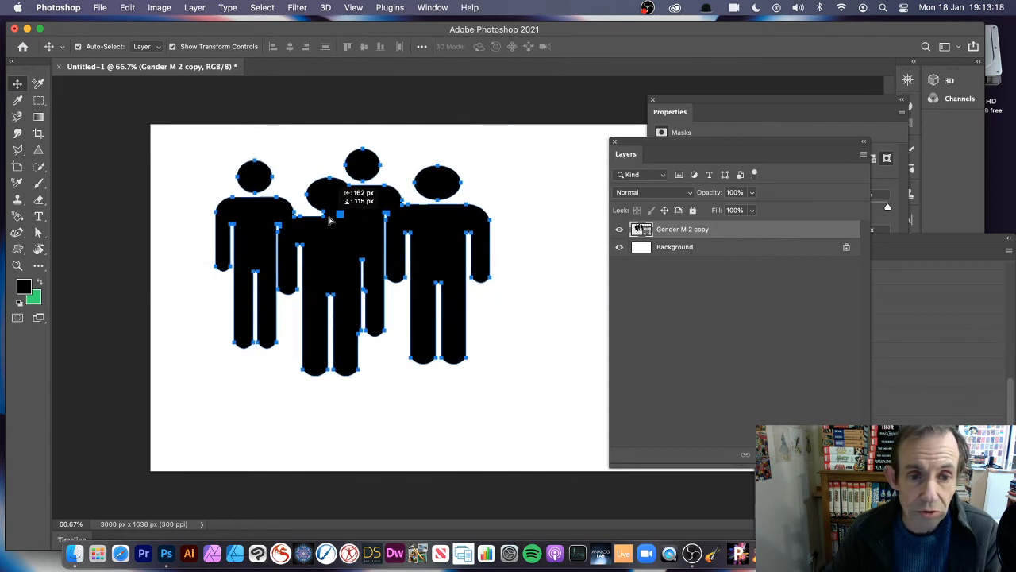
Define the merged four-figure group as a custom shape under the default name and delete its layer.
left_click(127, 8)
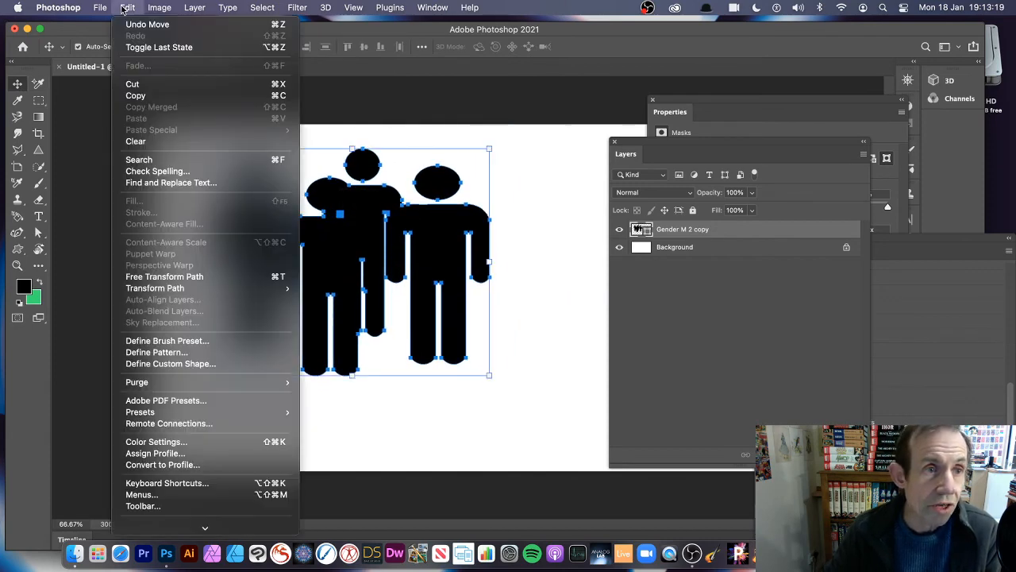
left_click(182, 363)
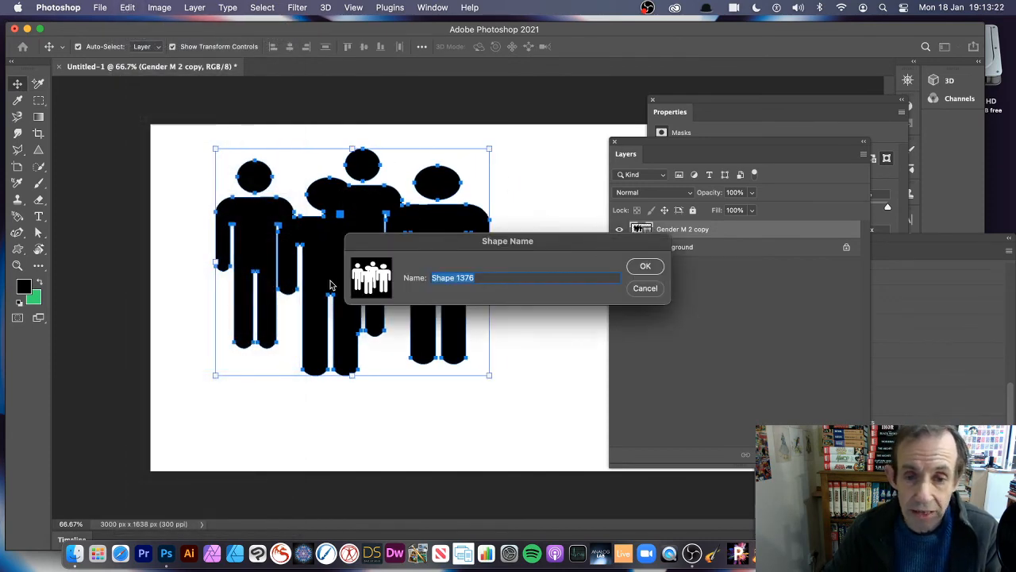
left_click(646, 267)
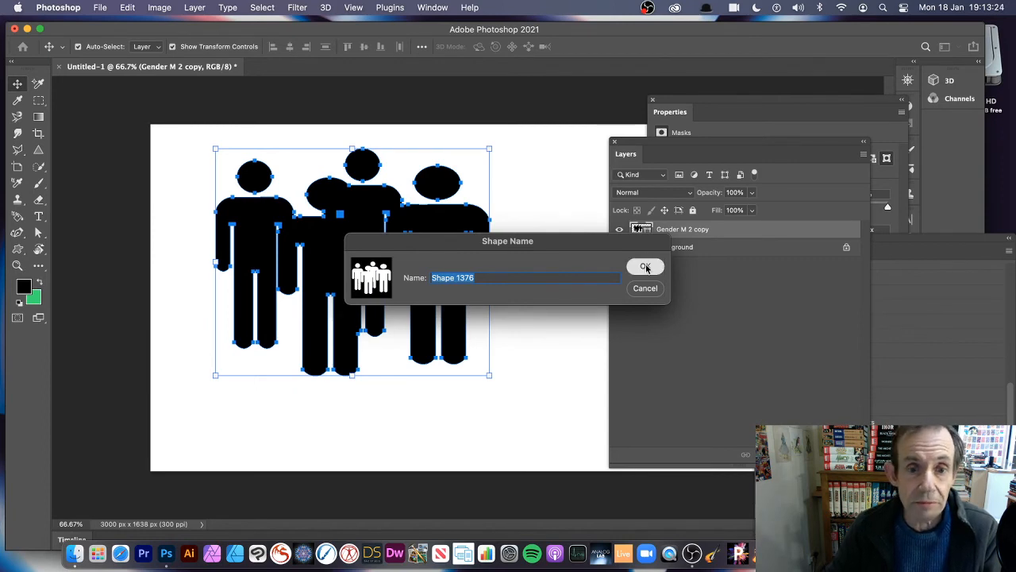
key("Delete")
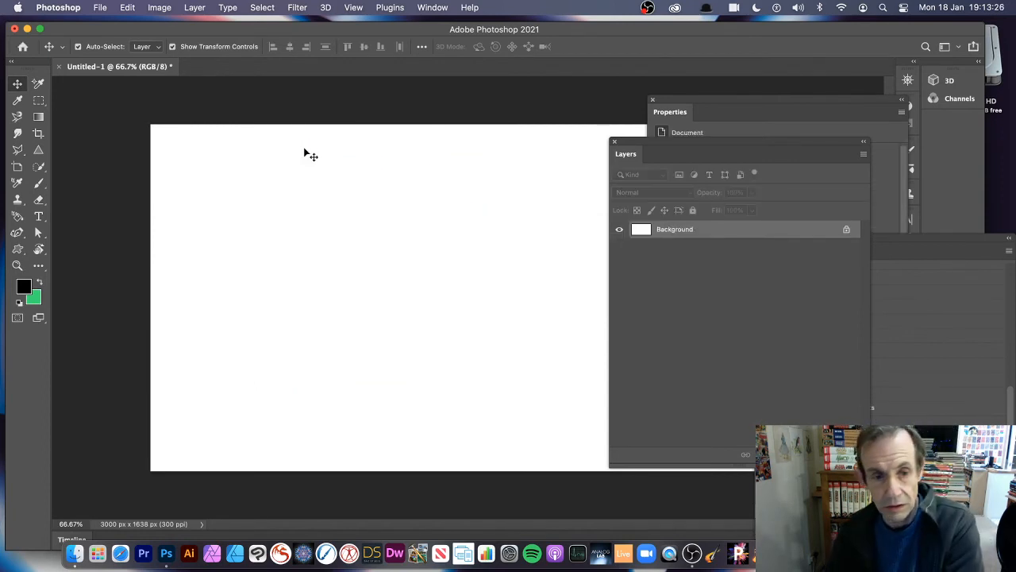
Select the two saved puzzle shapes and the four-figure shape in the custom shape library and open the shape management options.
left_click(16, 252)
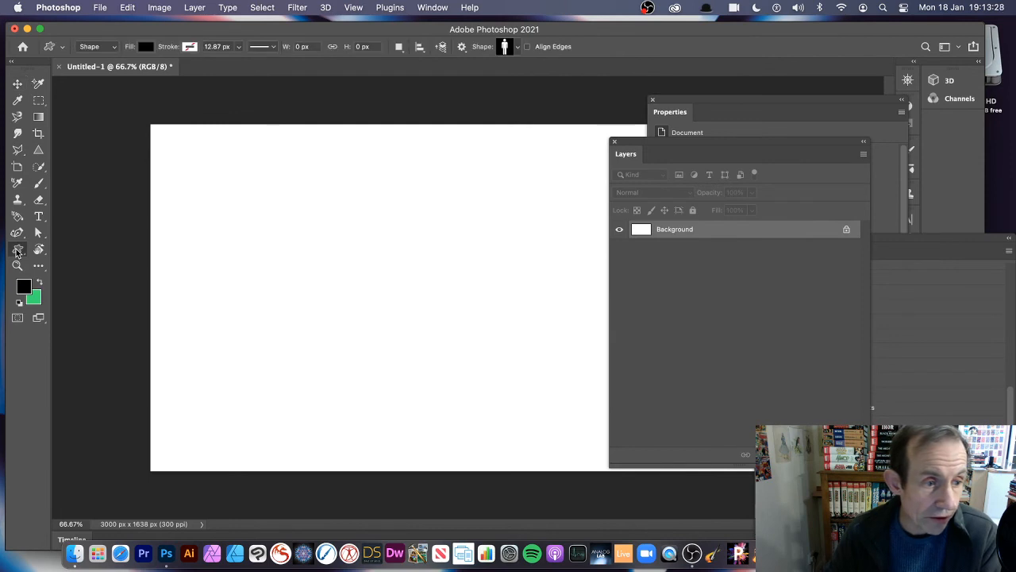
left_click(517, 47)
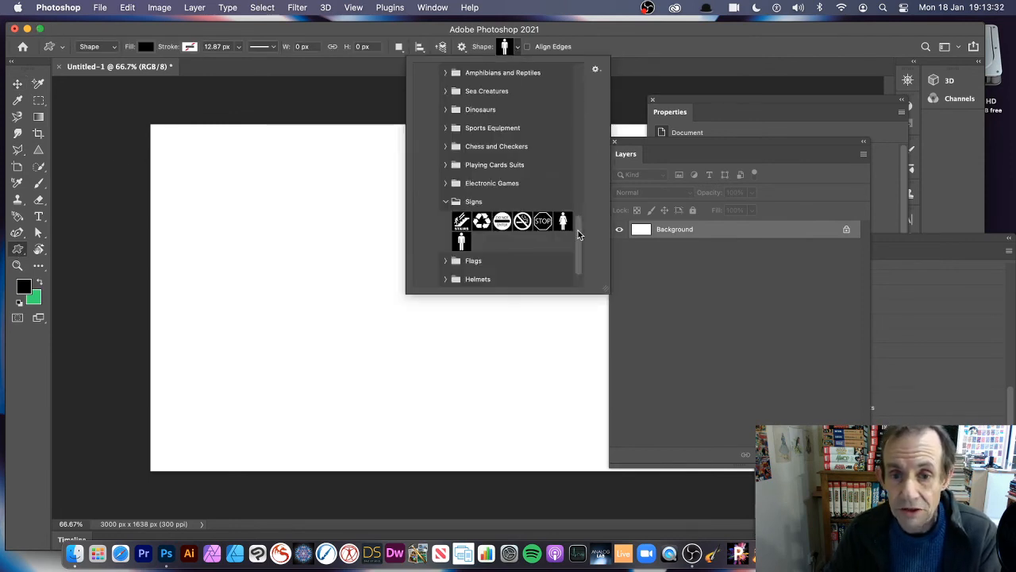
left_click_drag(578, 230, 581, 296)
left_click(423, 277)
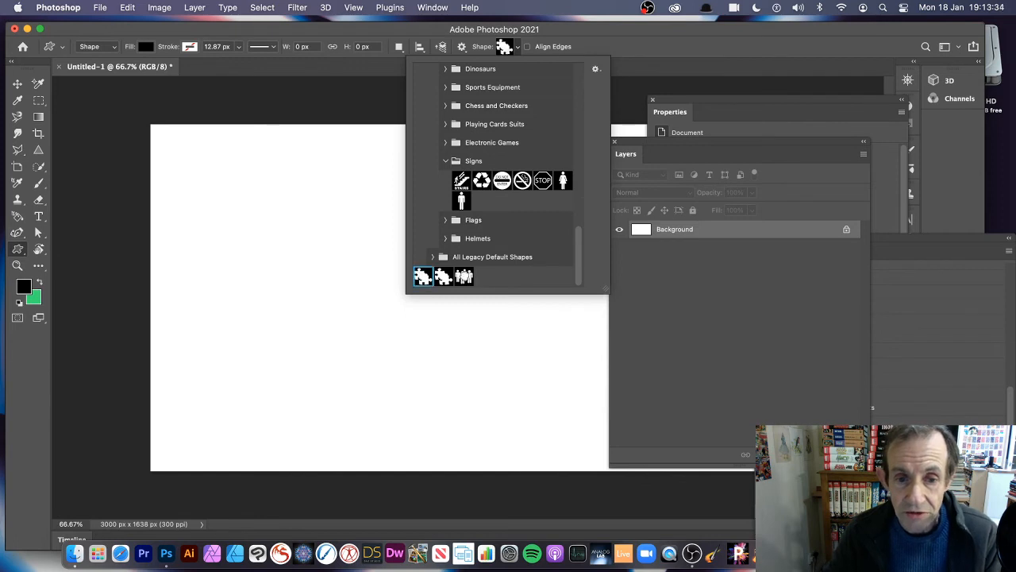
left_click(465, 278, "shift")
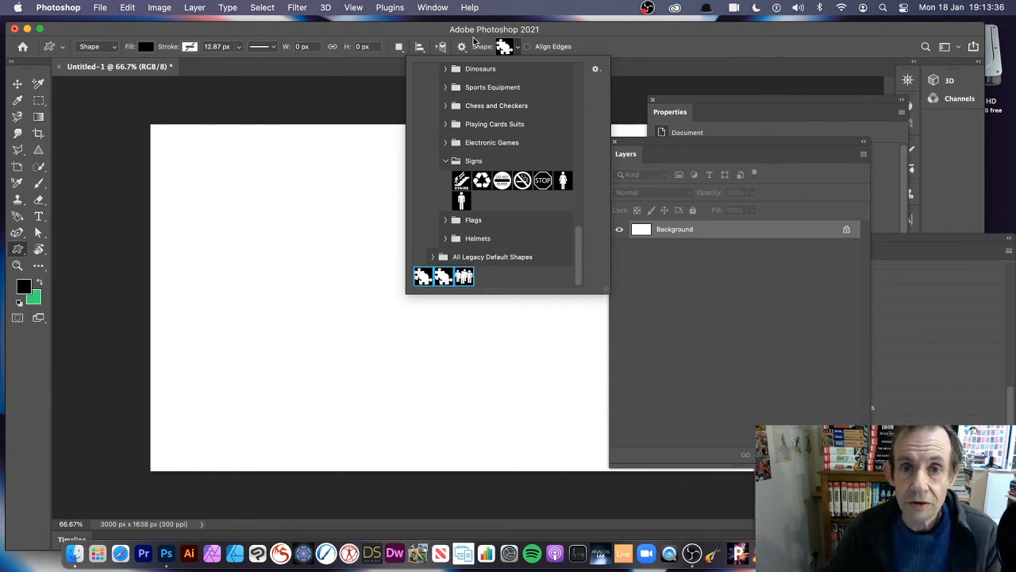
left_click(596, 69)
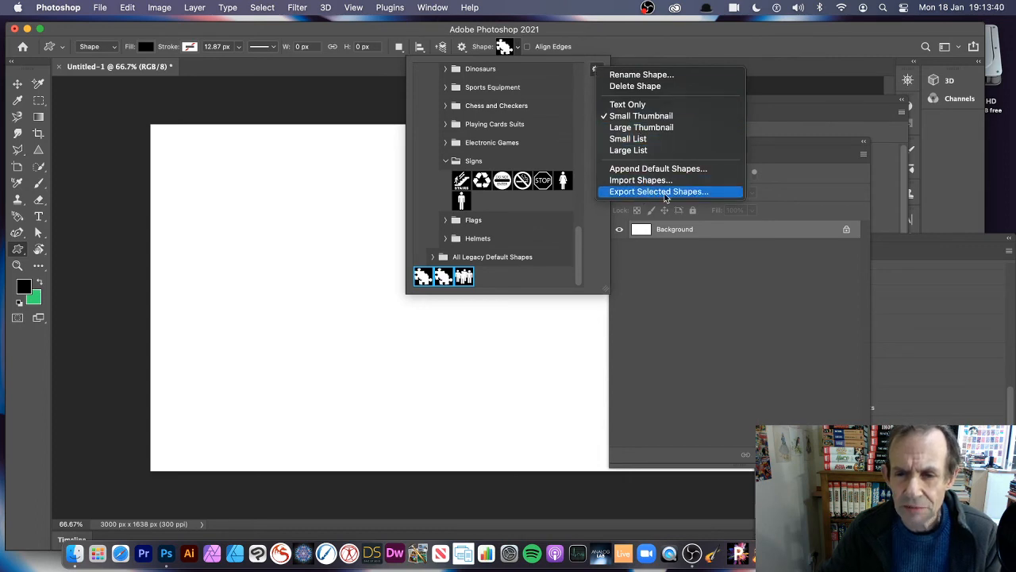